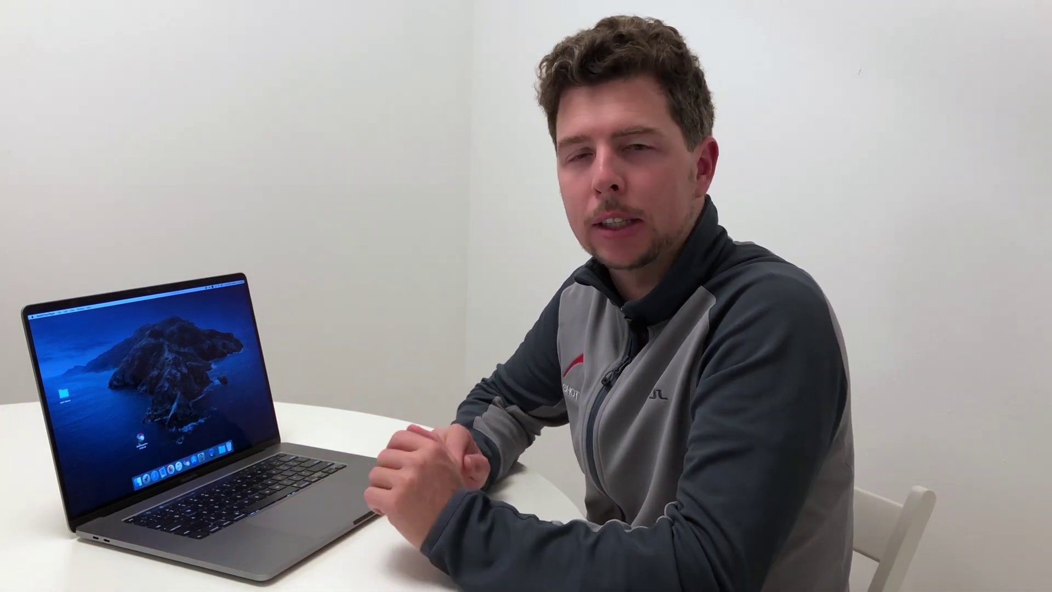
Step: Create a new desktop folder named 'Export Video'
right_click(117, 404)
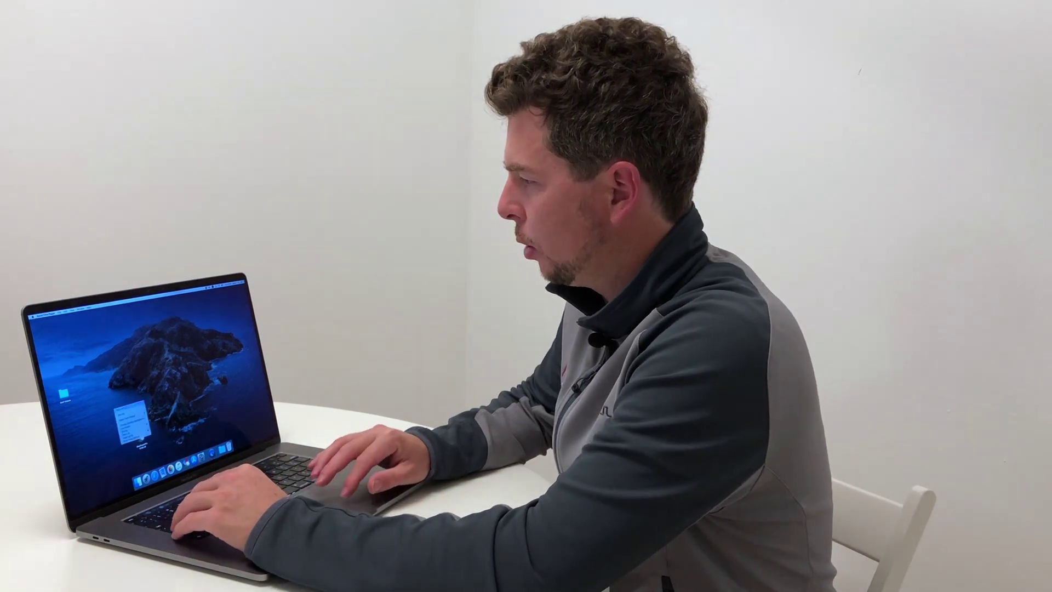
left_click(124, 407)
type("2")
key("Return")
key("Return")
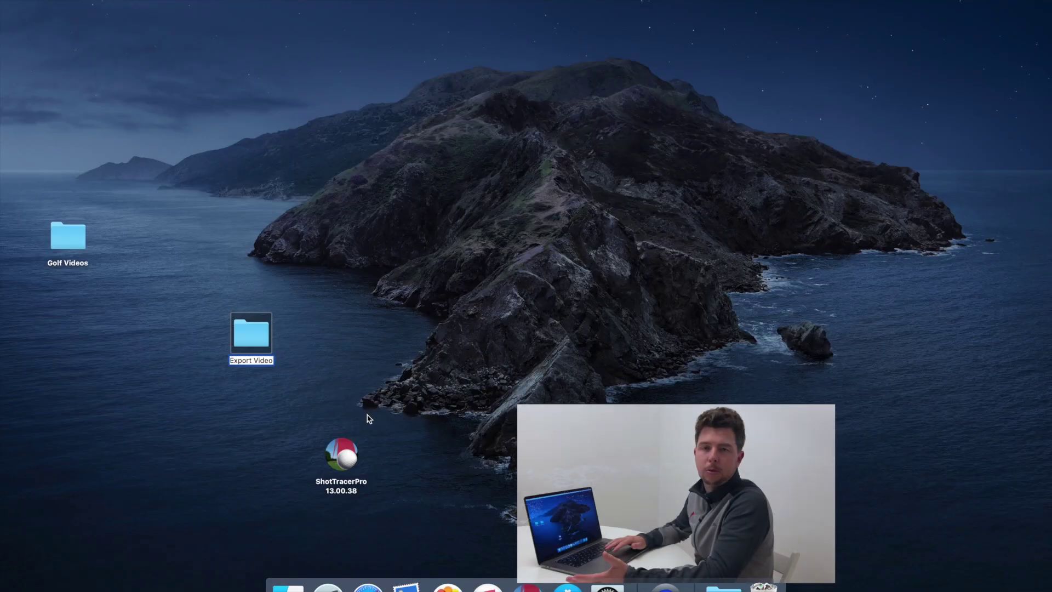
Step: Place the Export Video folder beside Golf Videos and launch ShotTracerPro
left_click_drag(260, 339, 149, 242)
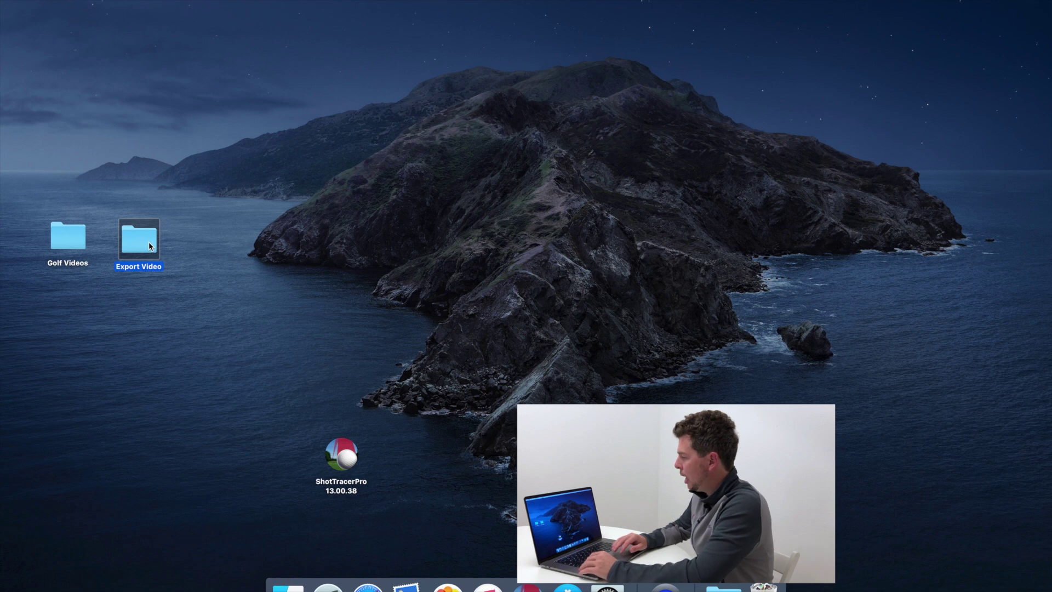
double_click(345, 449)
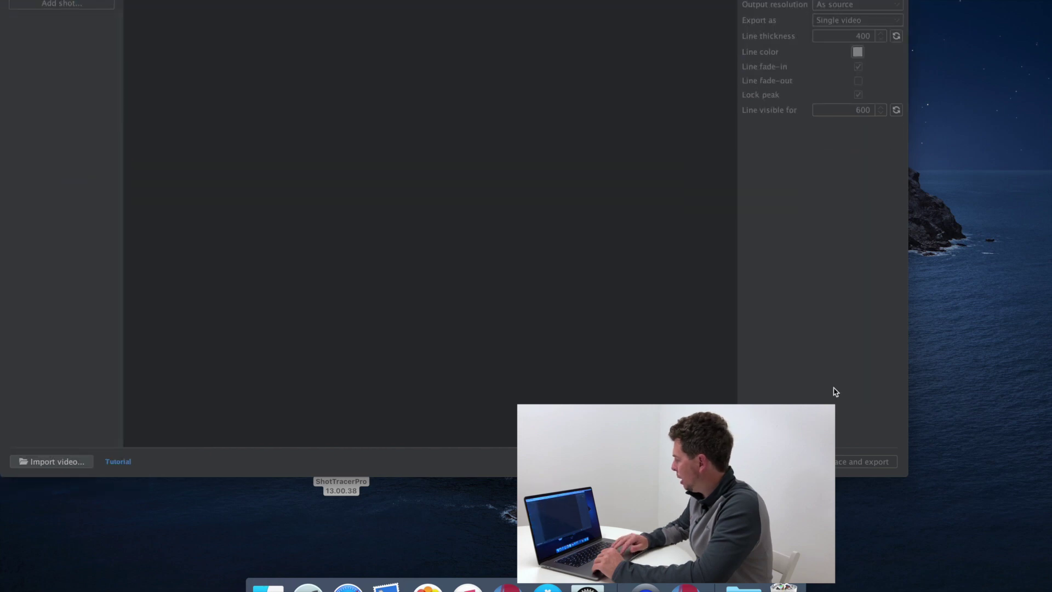
Step: Maximise the window, preview IMG_2914.MOV, and import IMG_2916.MOV from Golf Videos
double_click(908, 472)
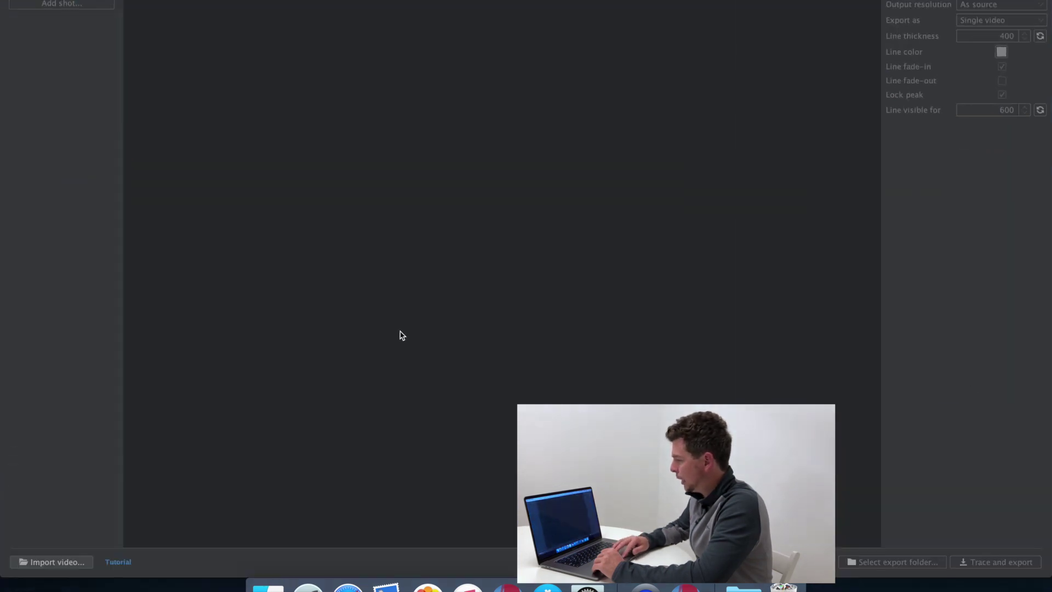
left_click(80, 565)
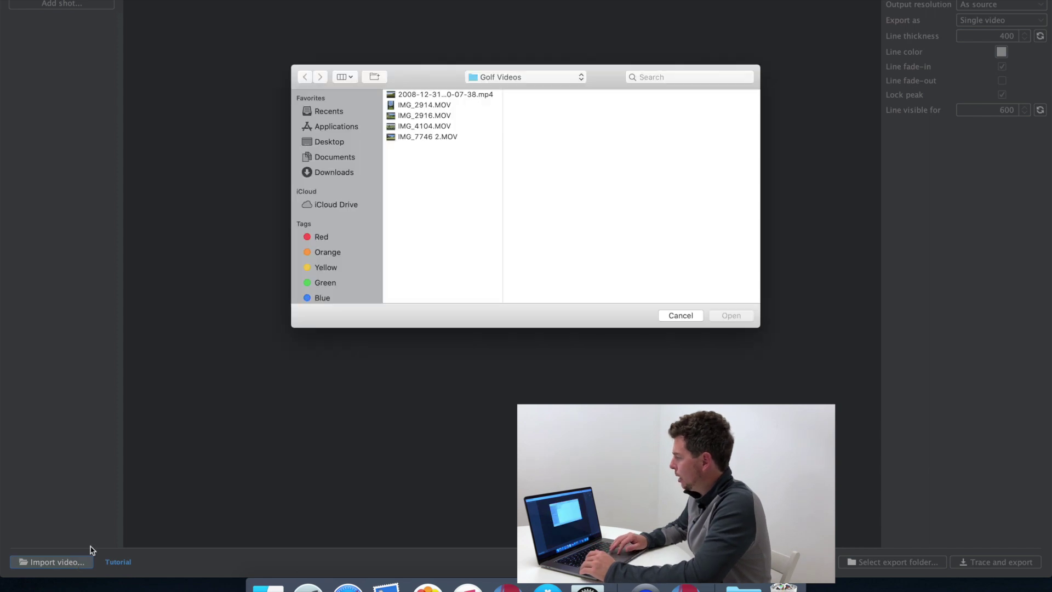
left_click(406, 106)
key("space")
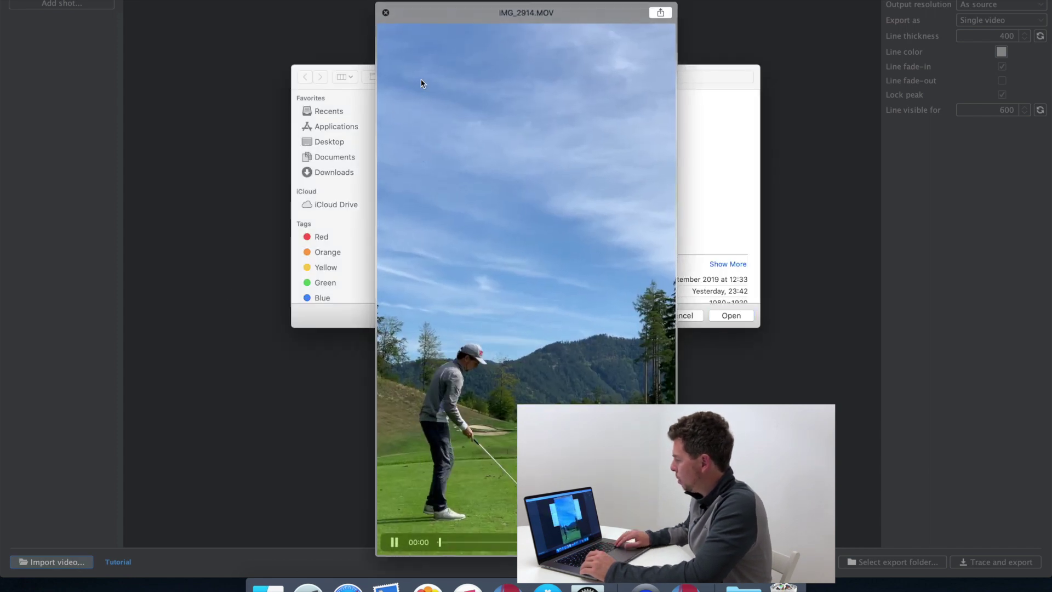
key("Up")
key("Down")
key("space")
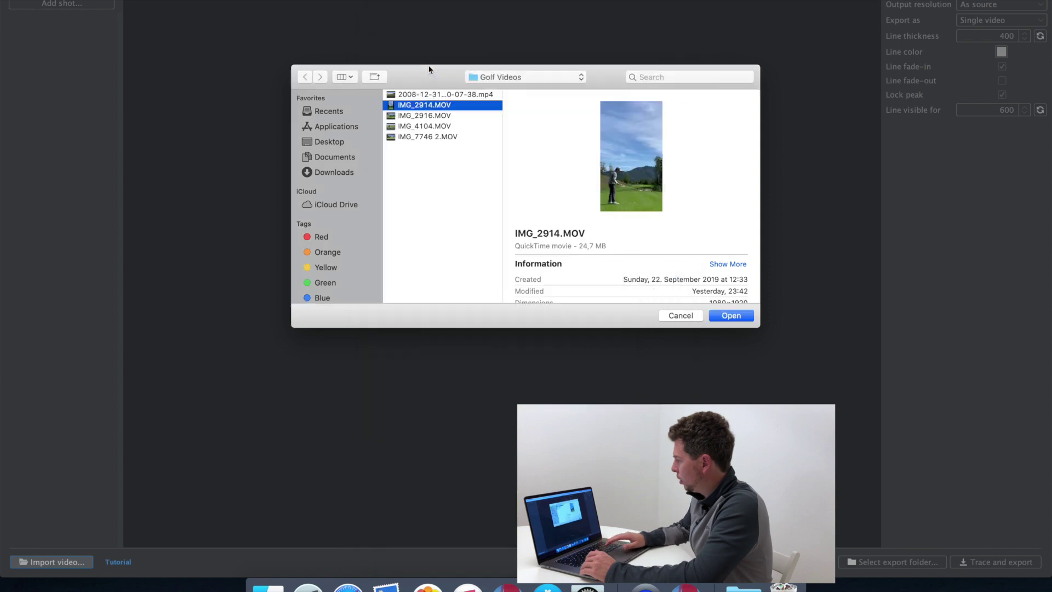
key("Down")
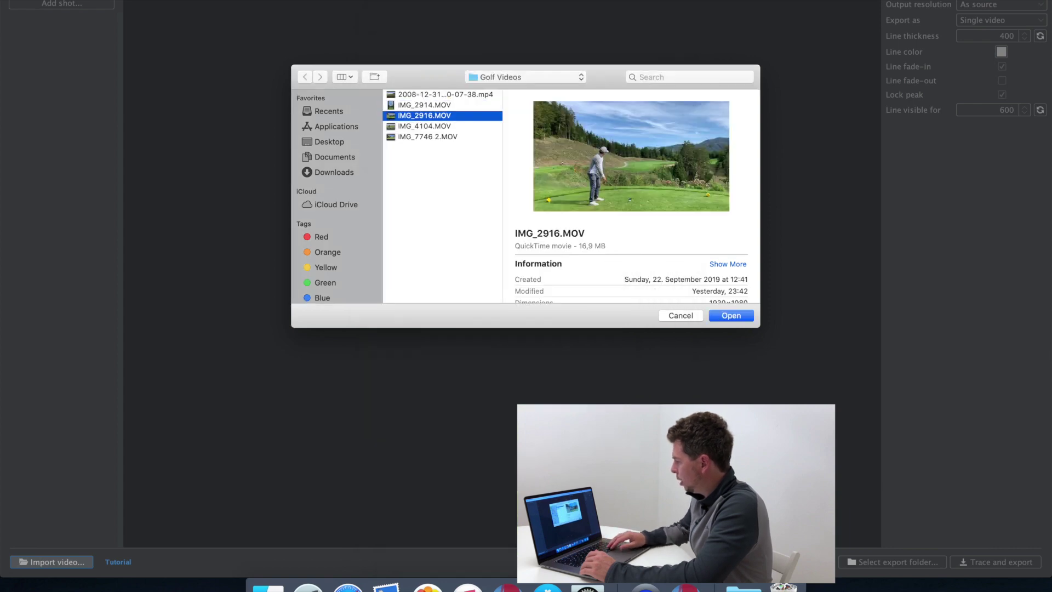
key("Return")
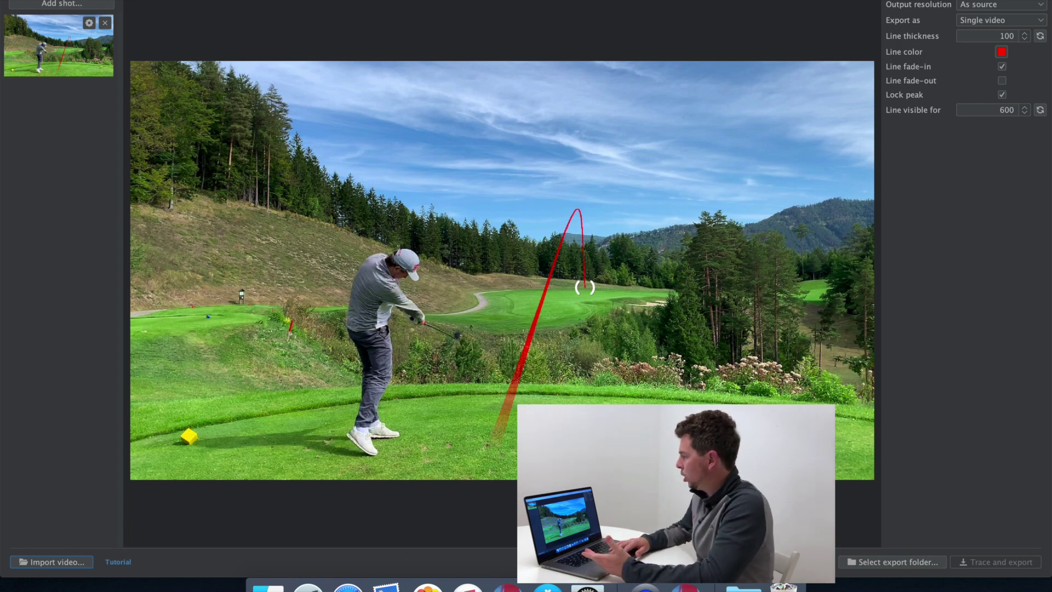
Step: Choose Desktop > Export Video as the folder where exported videos are saved
left_click(873, 559)
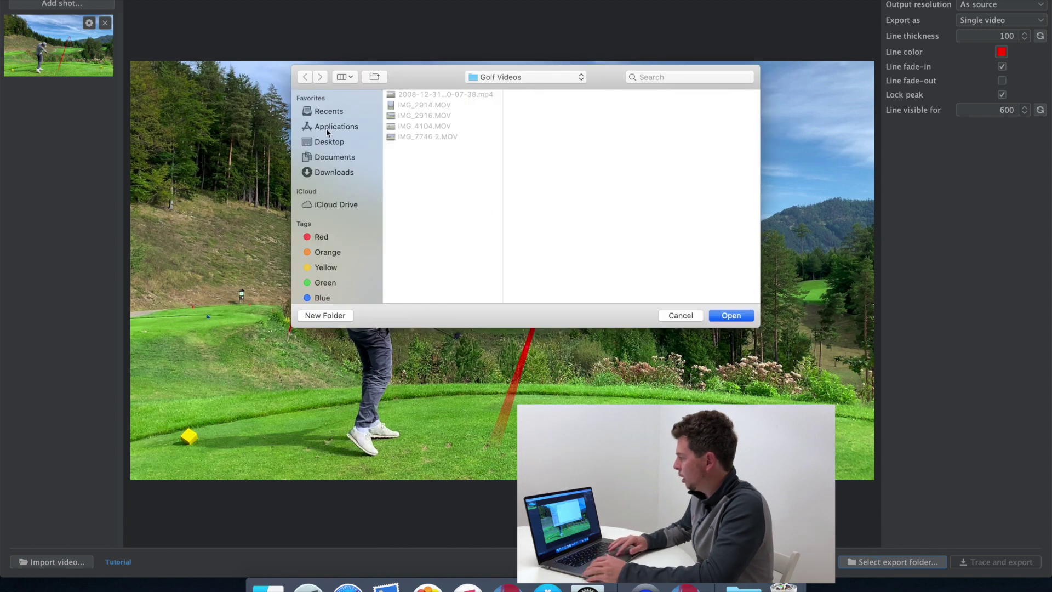
left_click(327, 143)
left_click(418, 96)
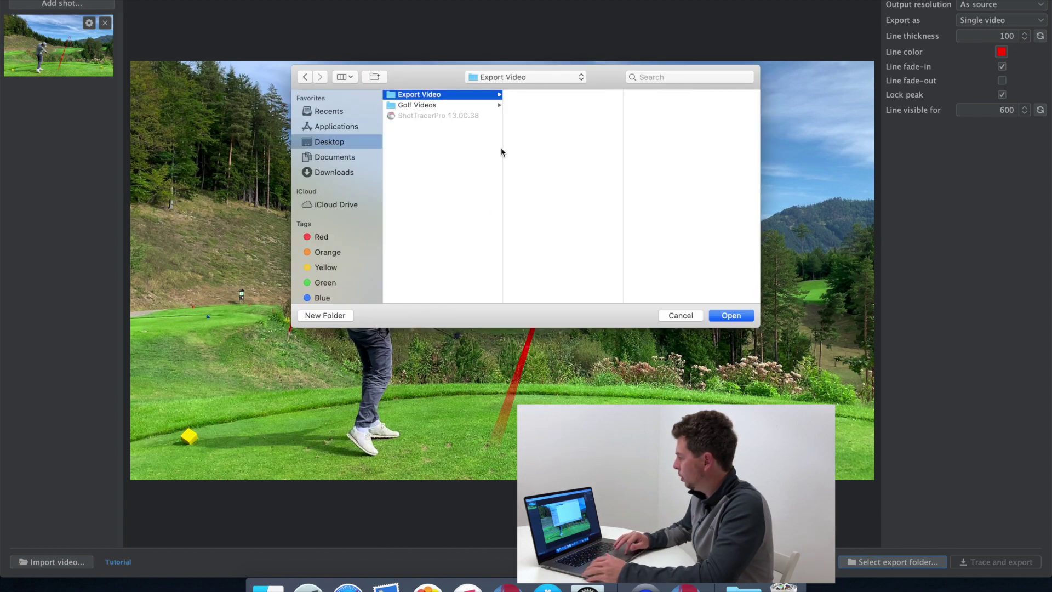
left_click(744, 316)
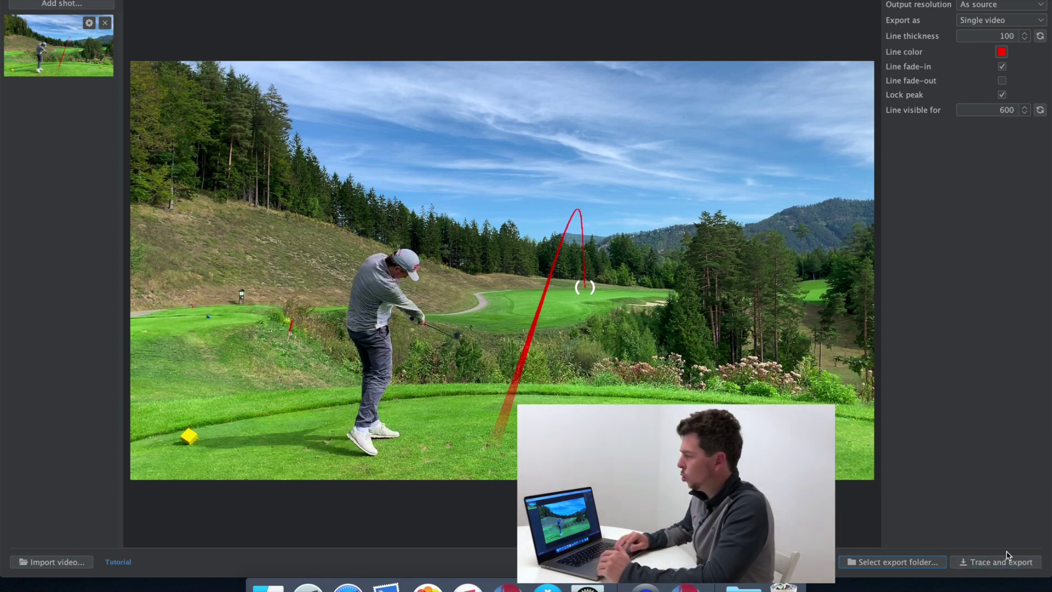
Step: Keep the red line colour and Line fade-in, with Lock peak and Line fade-out off
left_click(1002, 53)
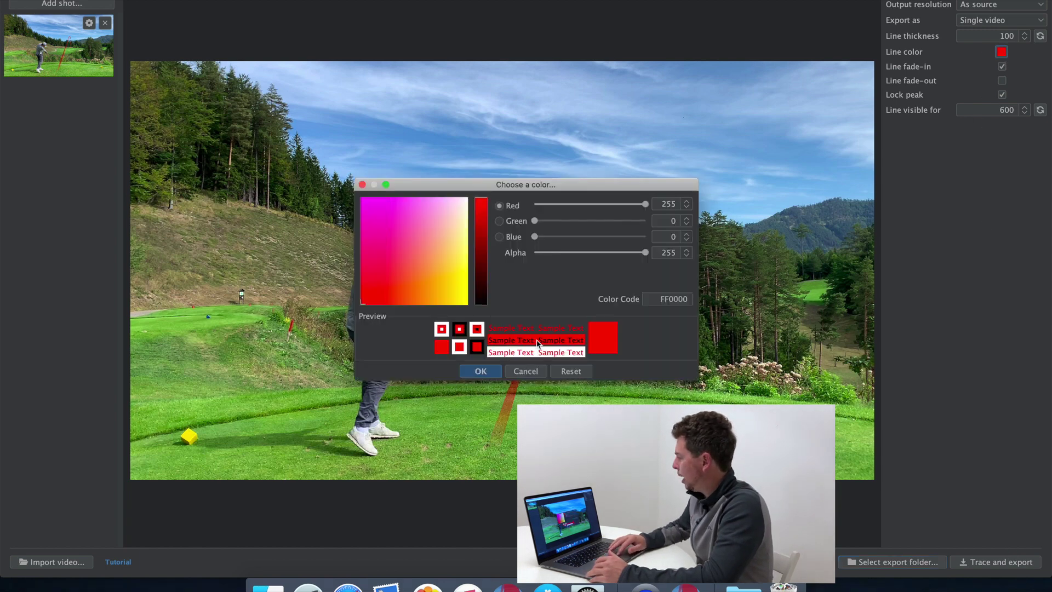
left_click(493, 372)
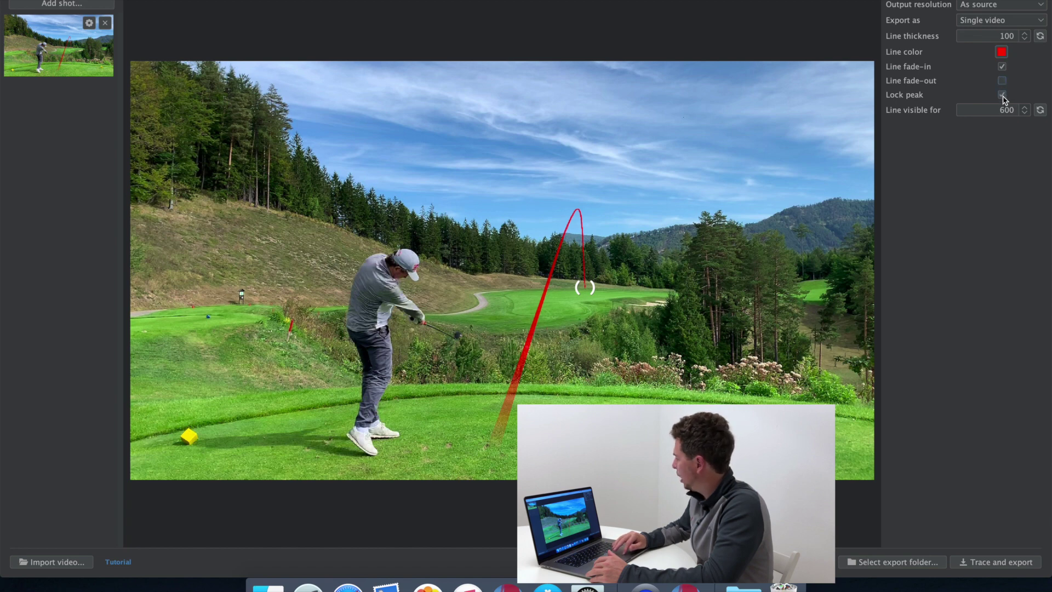
left_click(1002, 67)
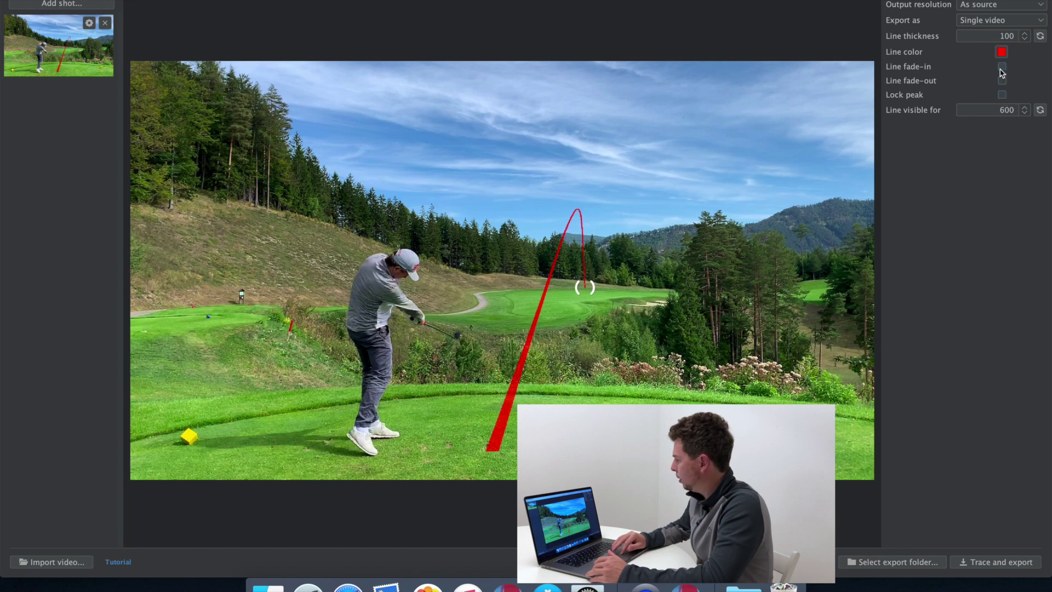
left_click(1002, 68)
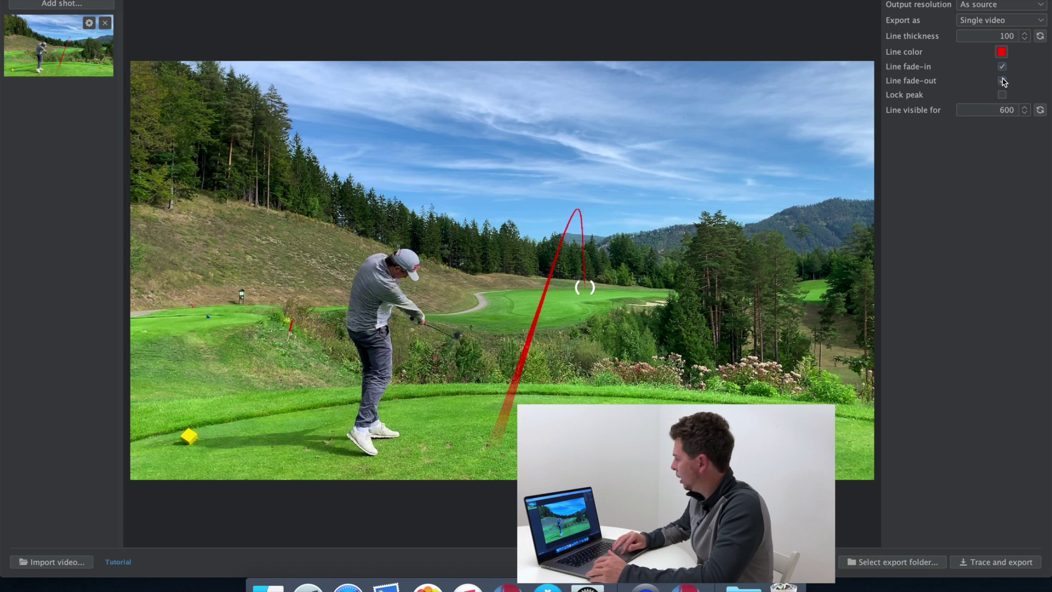
left_click(1003, 80)
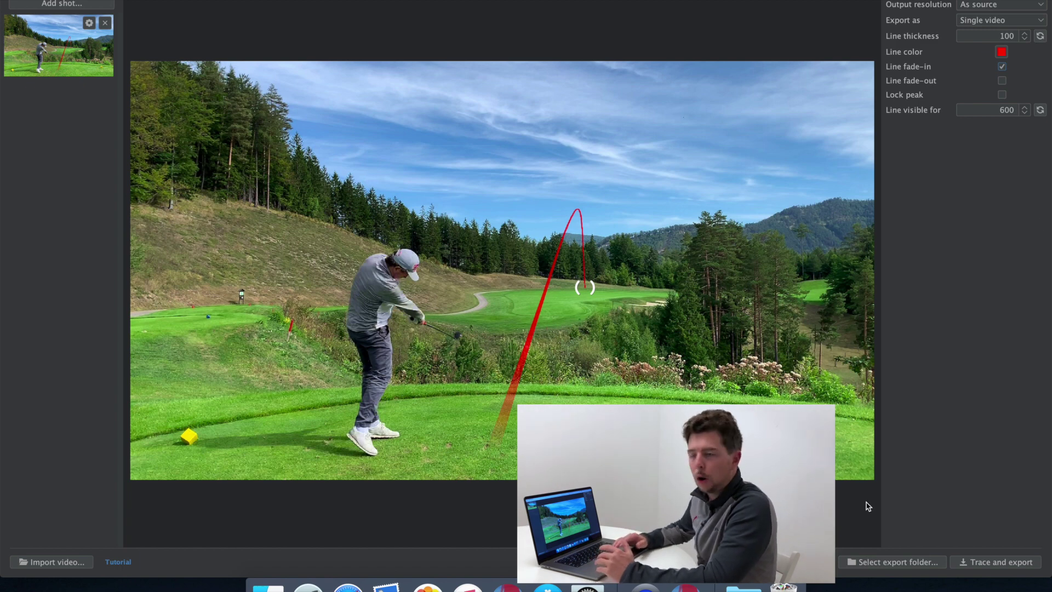
Step: Export the traced shot as IMG_2916.mp4, preview it in Finder, then close the folder window
left_click(977, 562)
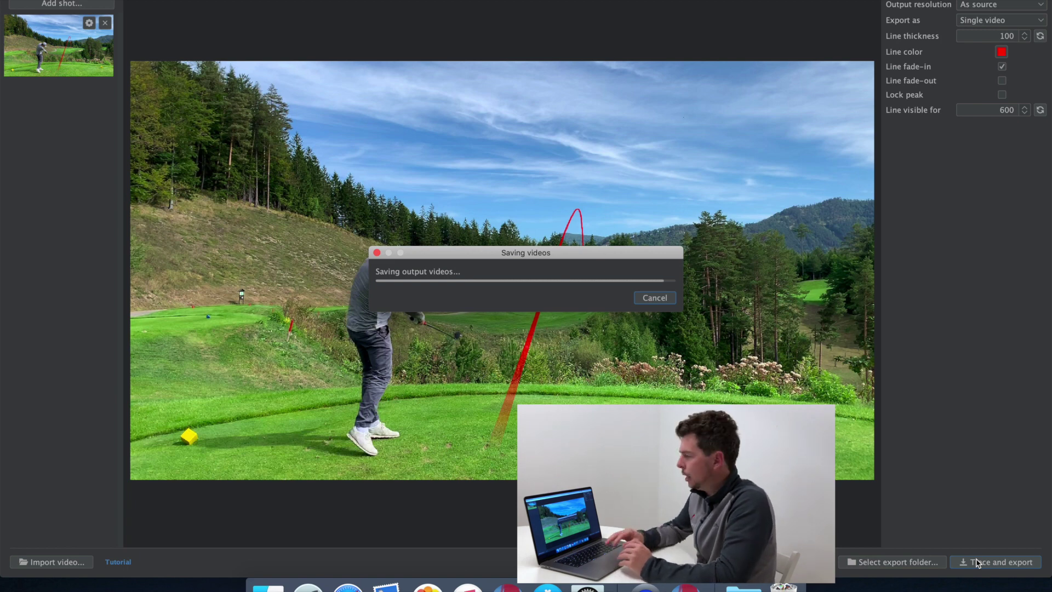
left_click(500, 120)
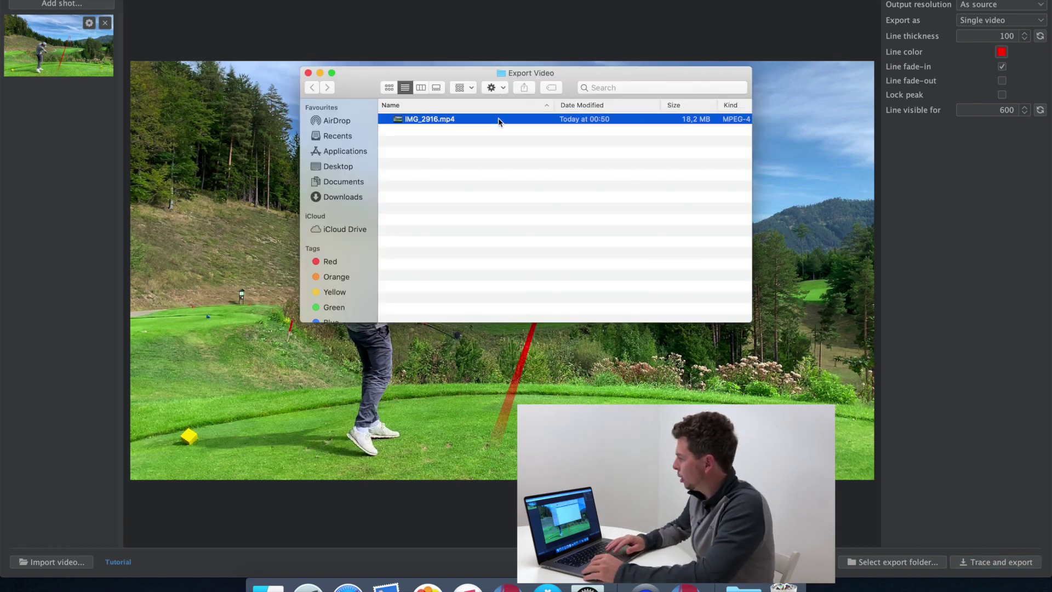
key("space")
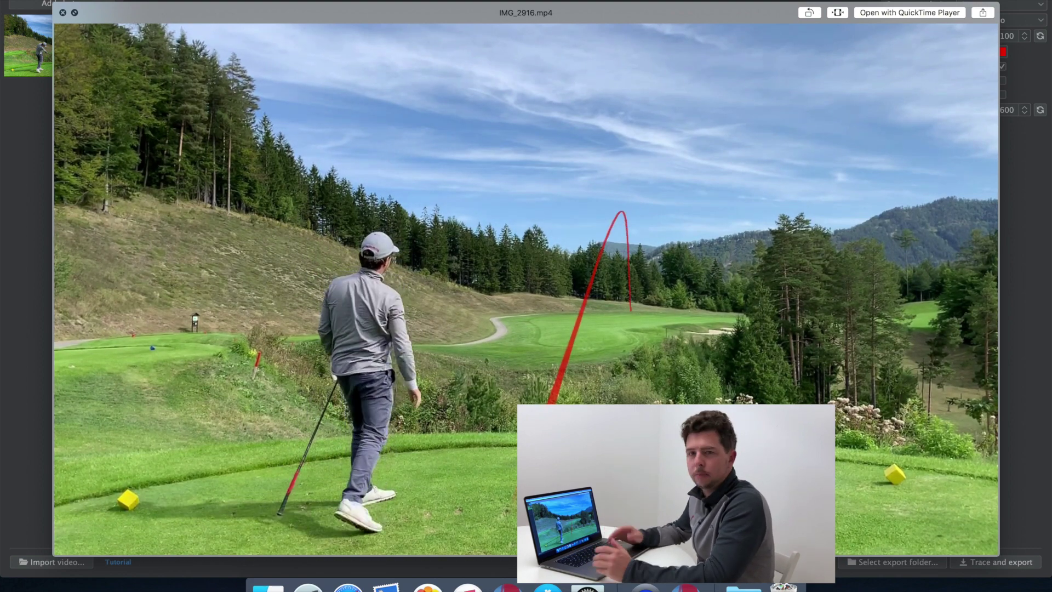
key("space")
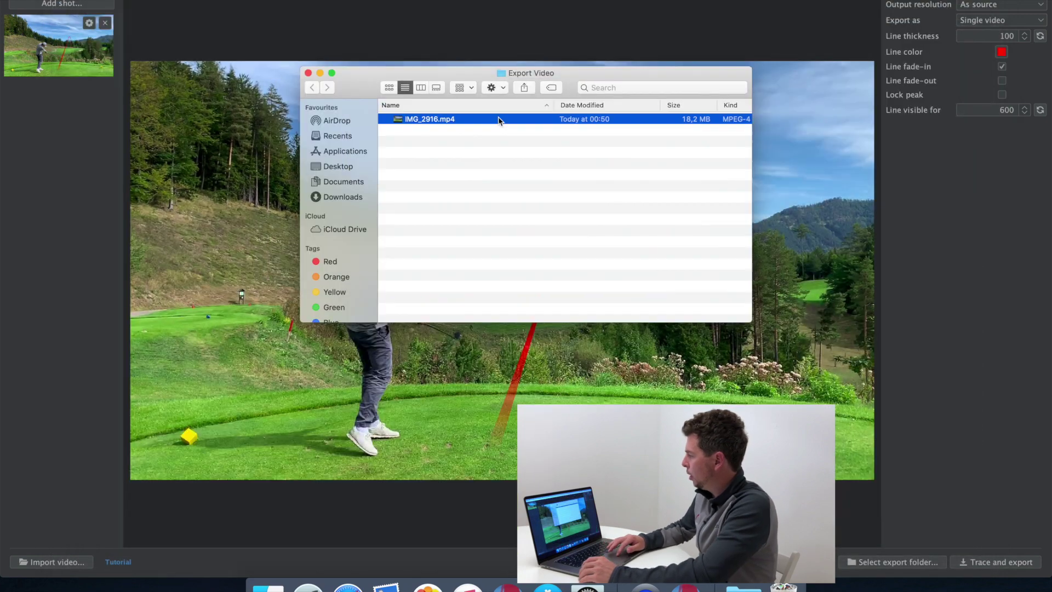
left_click(308, 73)
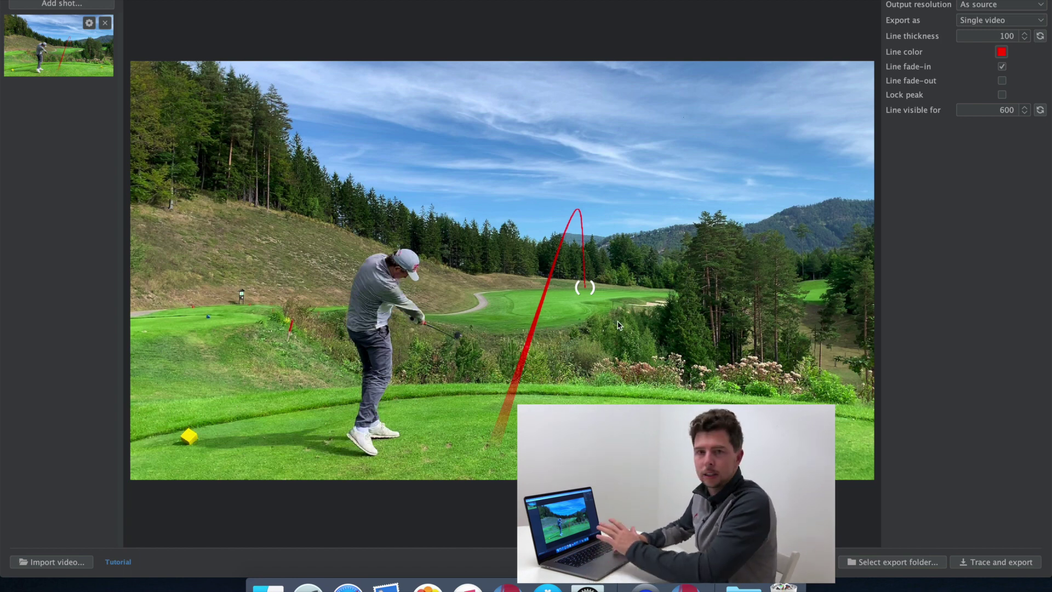
Step: Nudge the trace's landing point slightly right using the magnifier
left_click(586, 290)
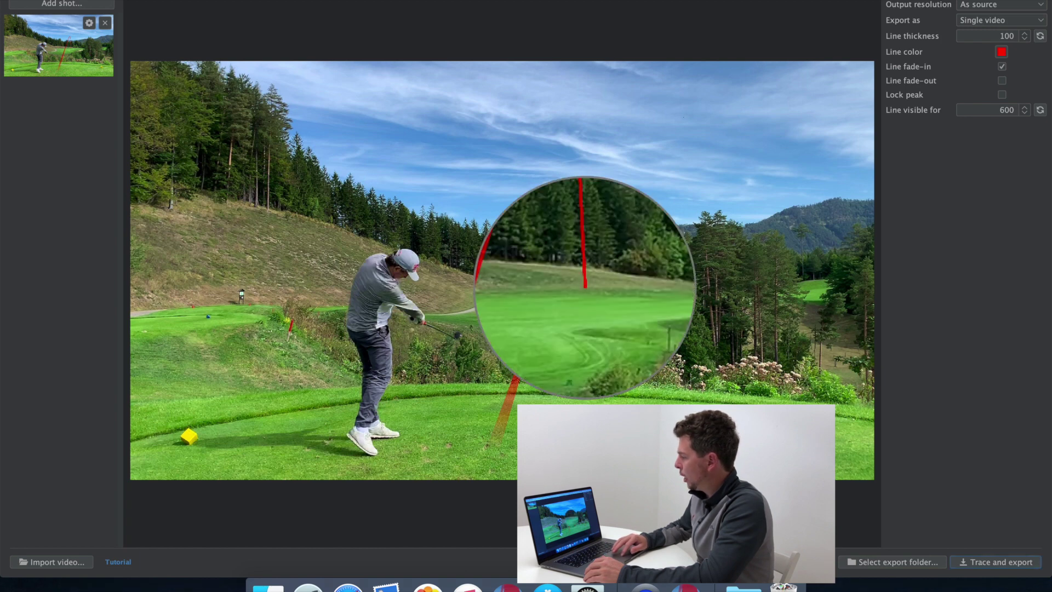
left_click_drag(585, 287, 591, 294)
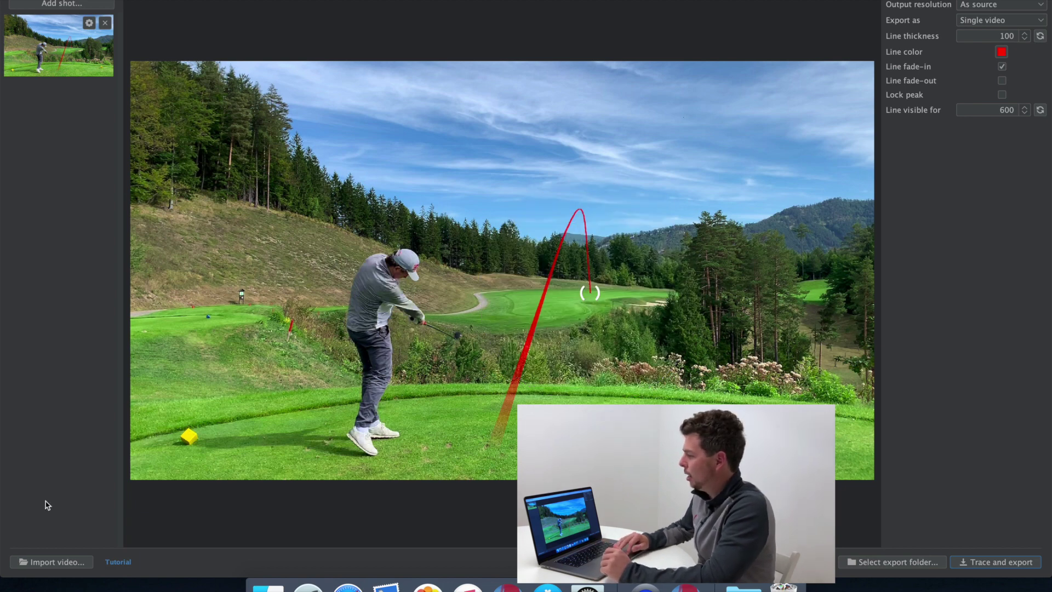
left_click(68, 563)
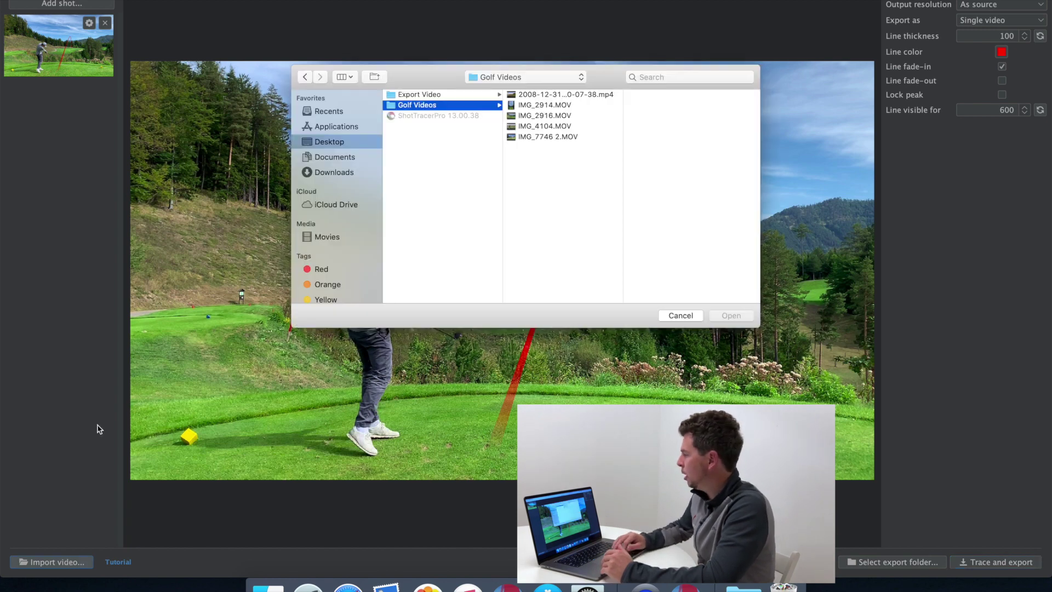
Step: Quick-look IMG_2914.MOV in Golf Videos and open it for tracing
left_click(518, 105)
key("space")
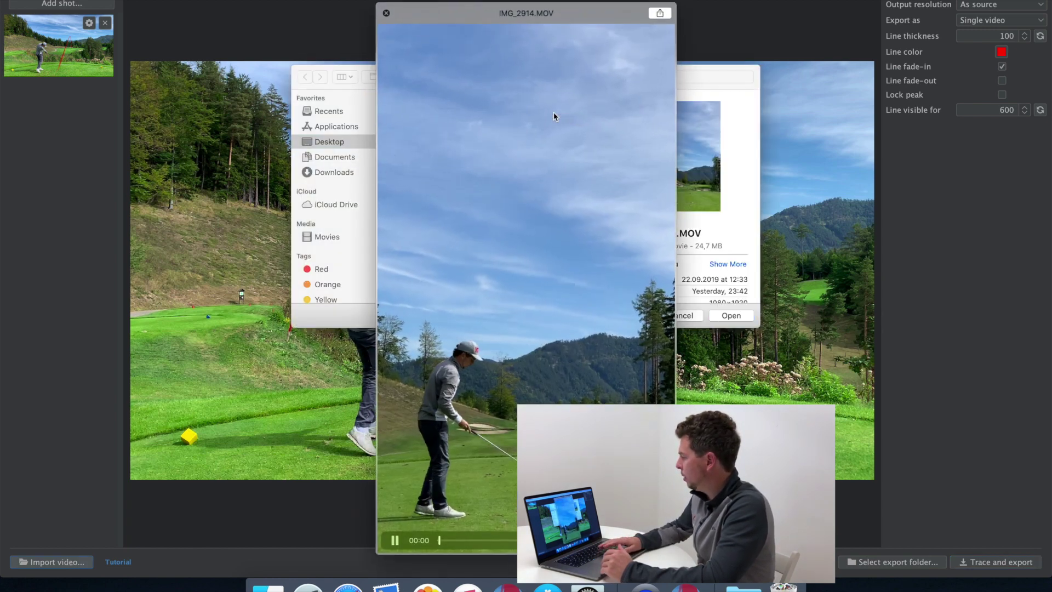
key("space")
key("Return")
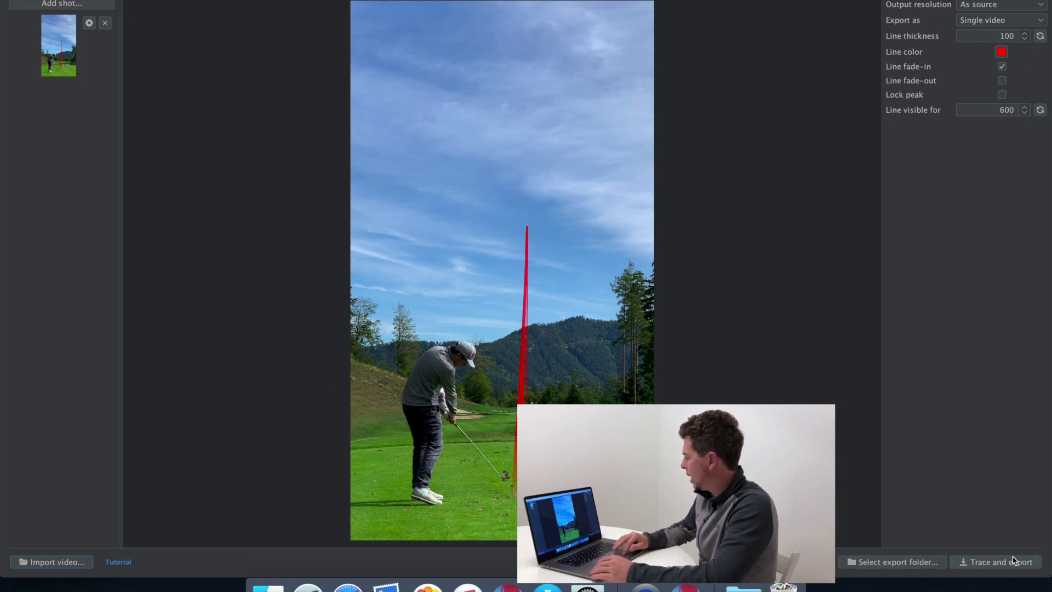
left_click(1002, 52)
Step: Make the tracer line magenta (FF00F5) with fade-in on, then export the traced shot
left_click(432, 256)
left_click_drag(433, 256, 349, 204)
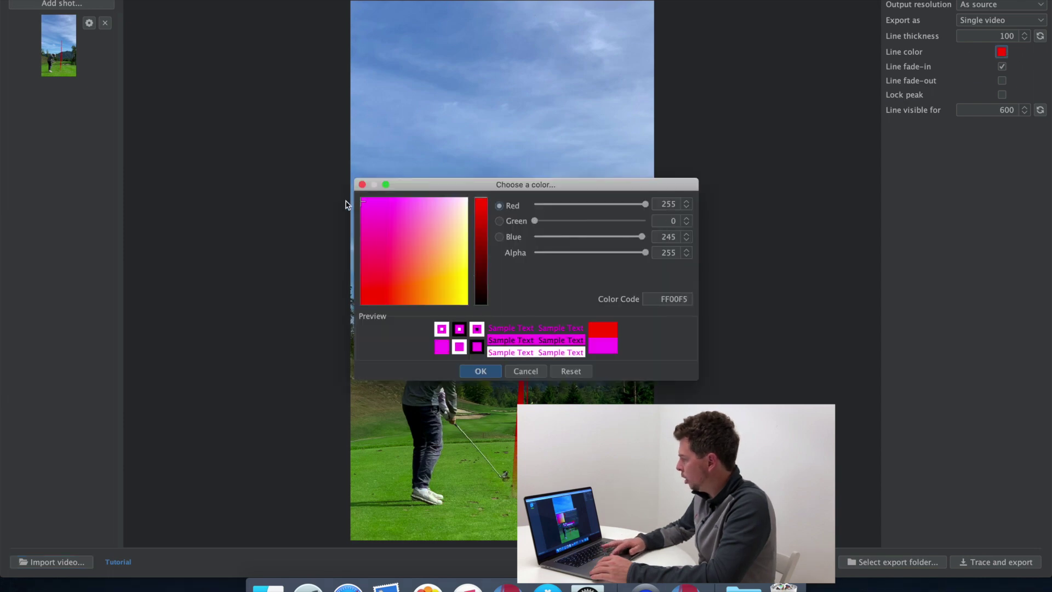
left_click(478, 371)
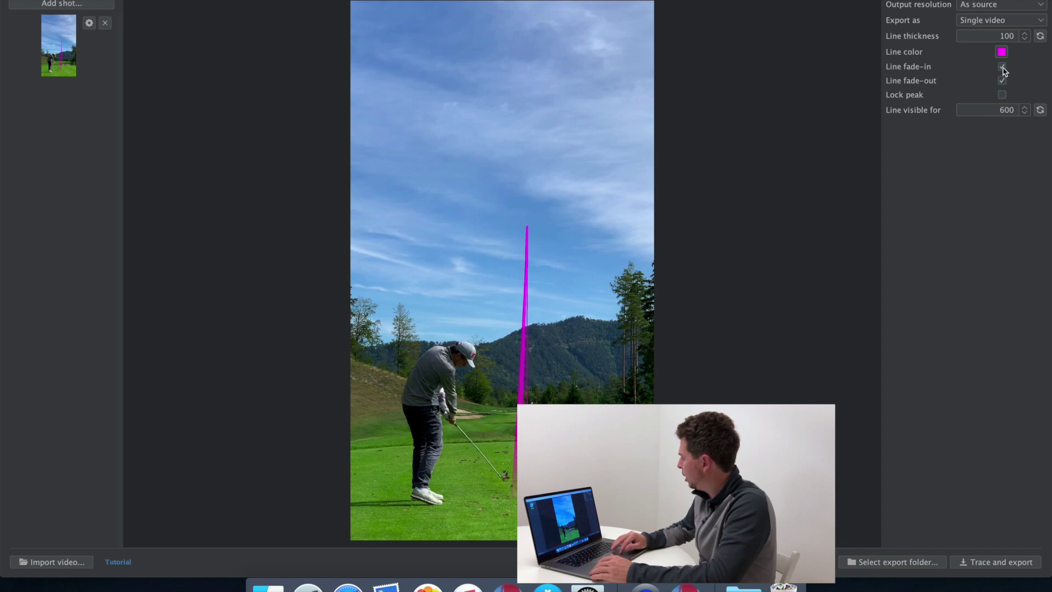
left_click(1003, 67)
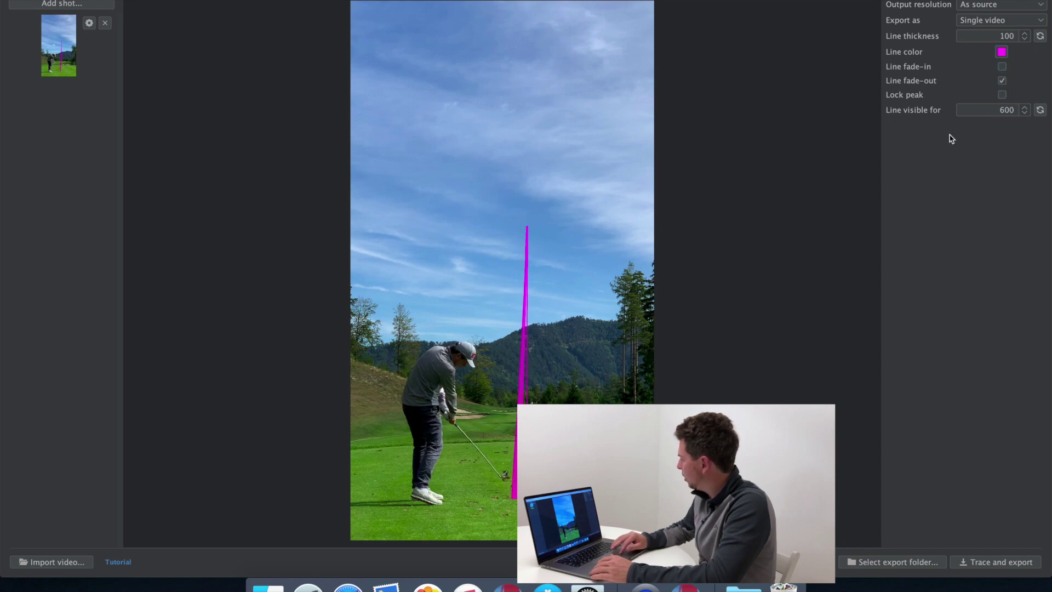
left_click(1002, 67)
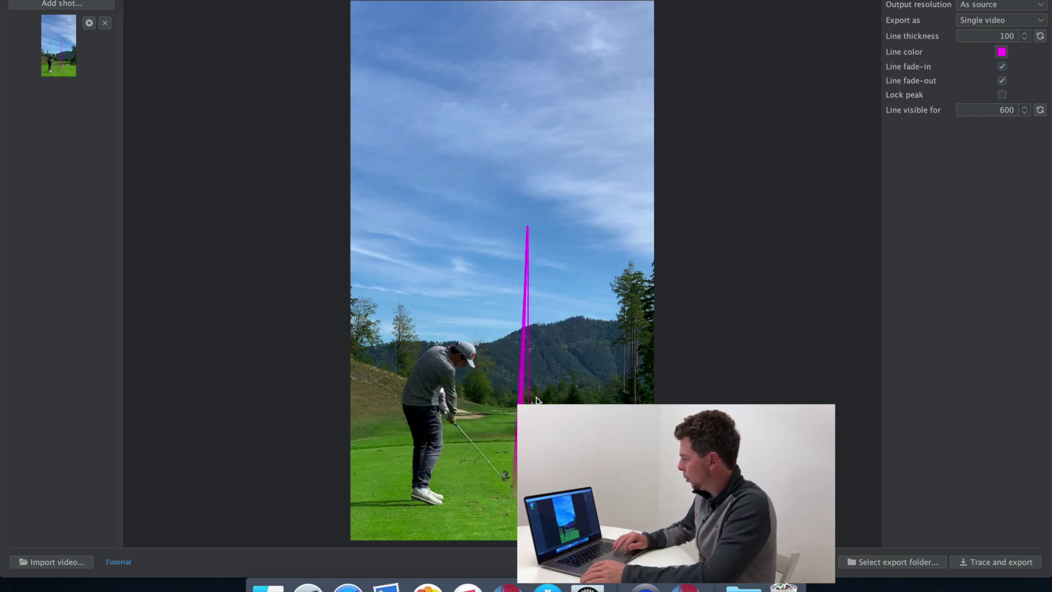
left_click(1015, 563)
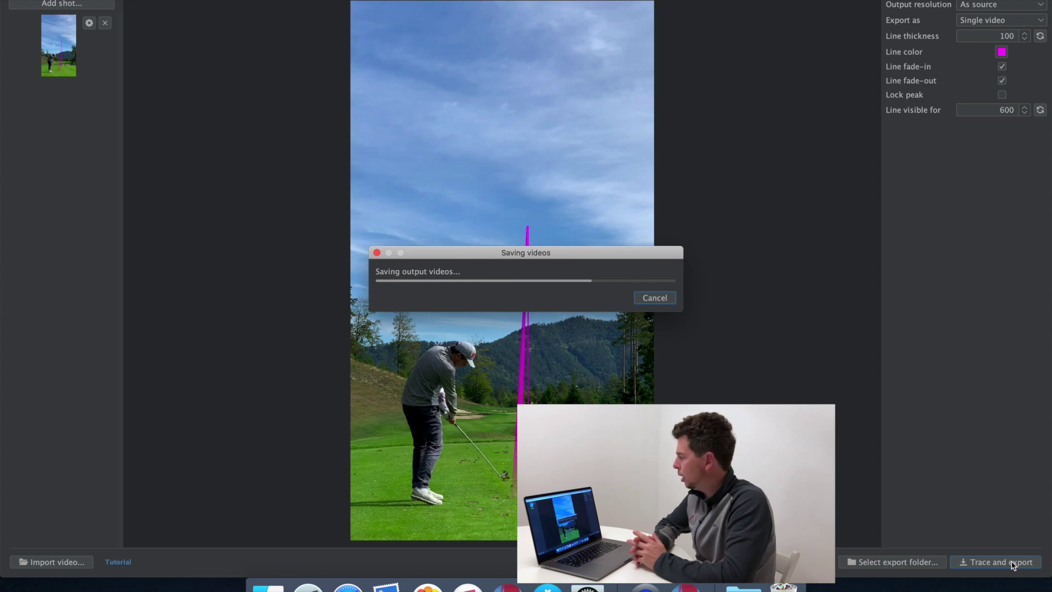
Step: Quick Look IMG_2914.mp4 in Export Video, then close the preview and the folder window
left_click(433, 119)
key("space")
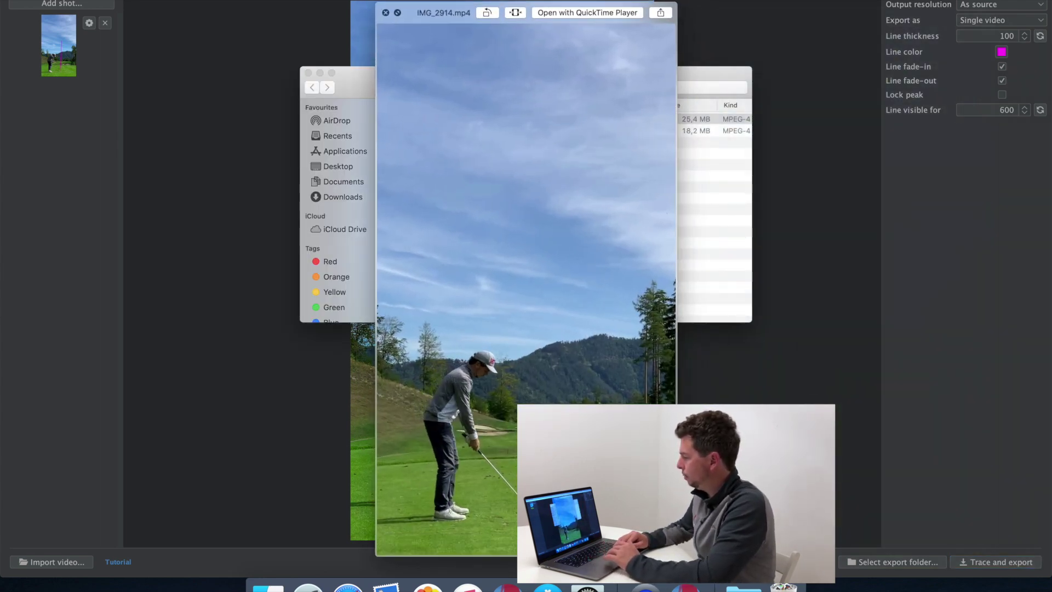
mouse_move(476, 542)
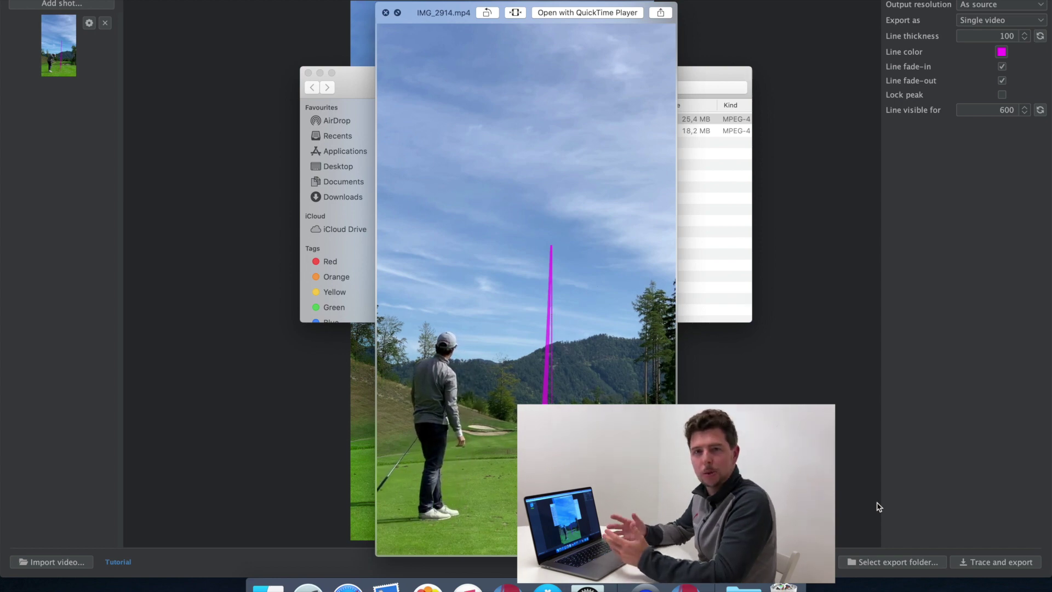
key("space")
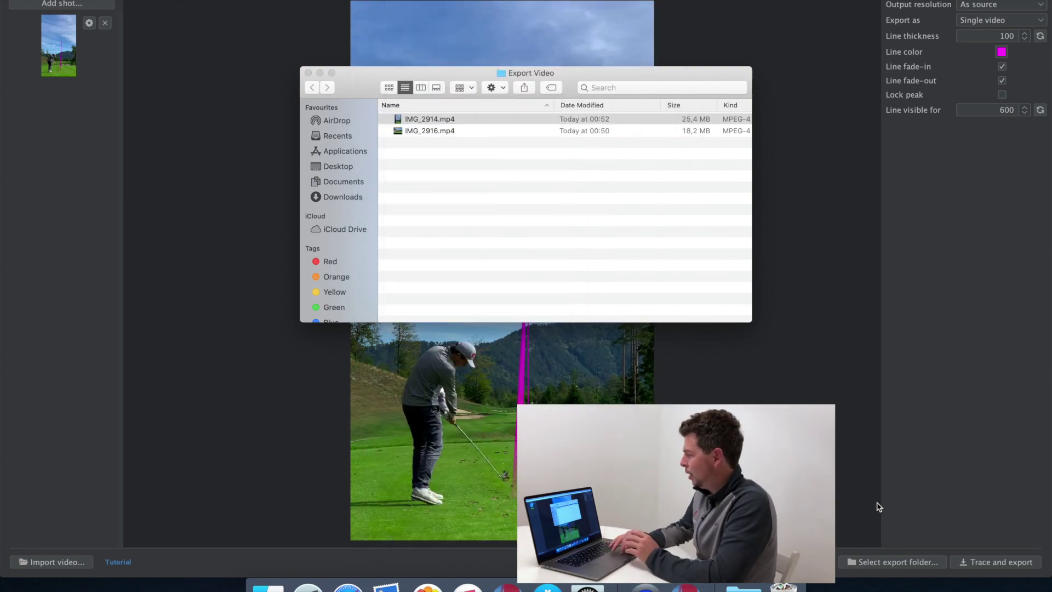
left_click(308, 73)
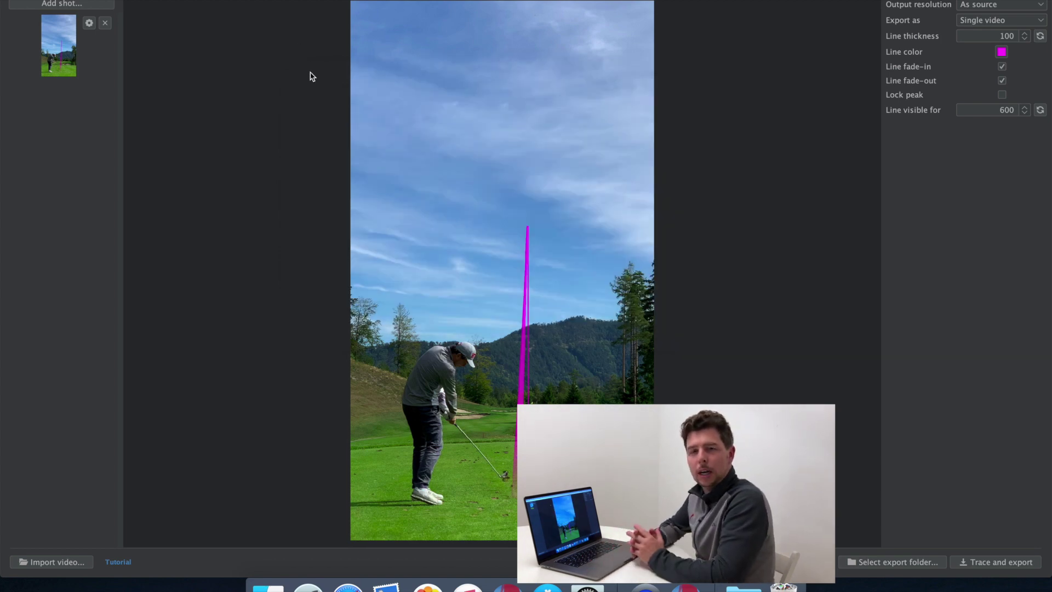
Step: Preview IMG_4104.MOV, then import IMG_7746 2.MOV for shot tracing
left_click(74, 563)
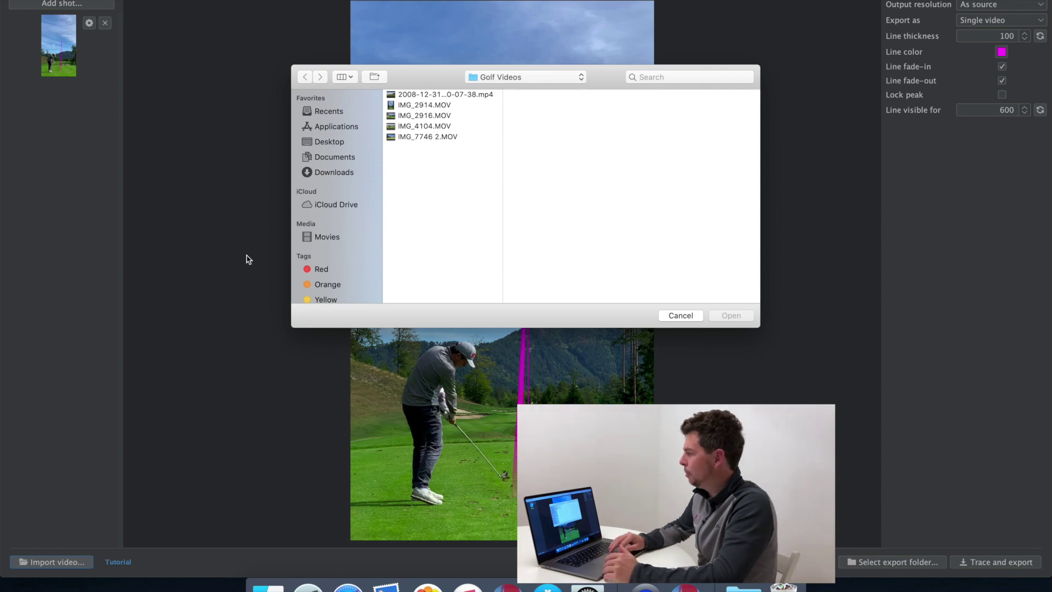
left_click(411, 128)
key("space")
key("space")
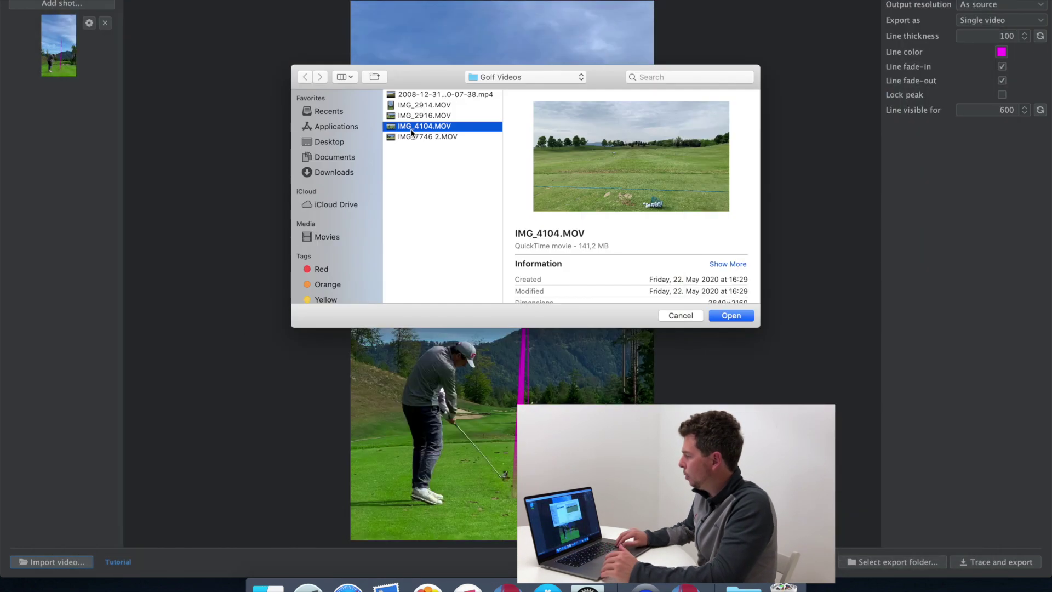
key("Down")
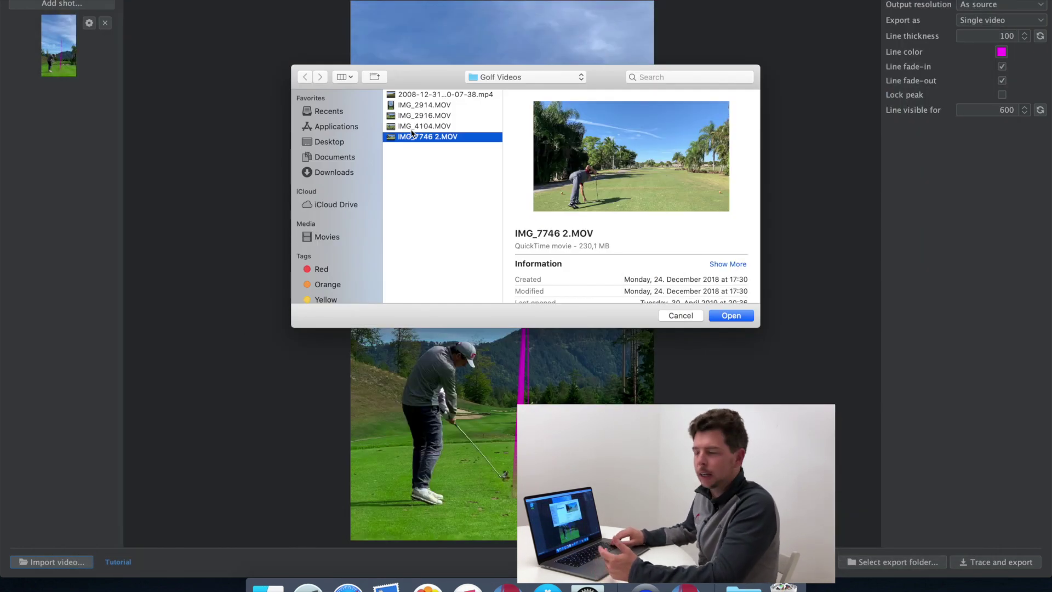
key("Return")
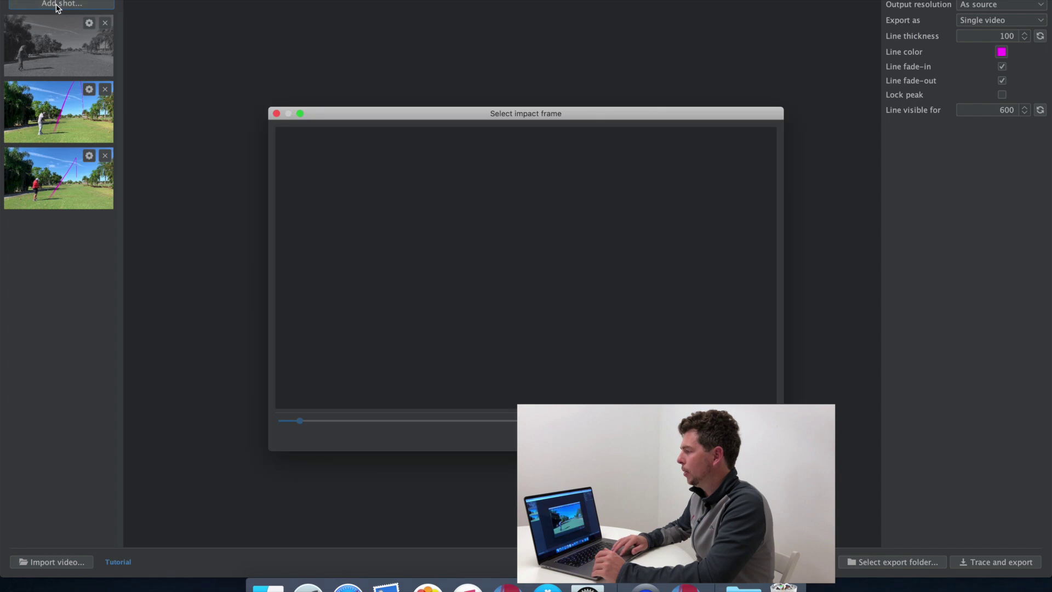
Step: Scrub to the ball-strike frame, confirm it as impact, and view the new fourth shot
left_click_drag(415, 421, 587, 425)
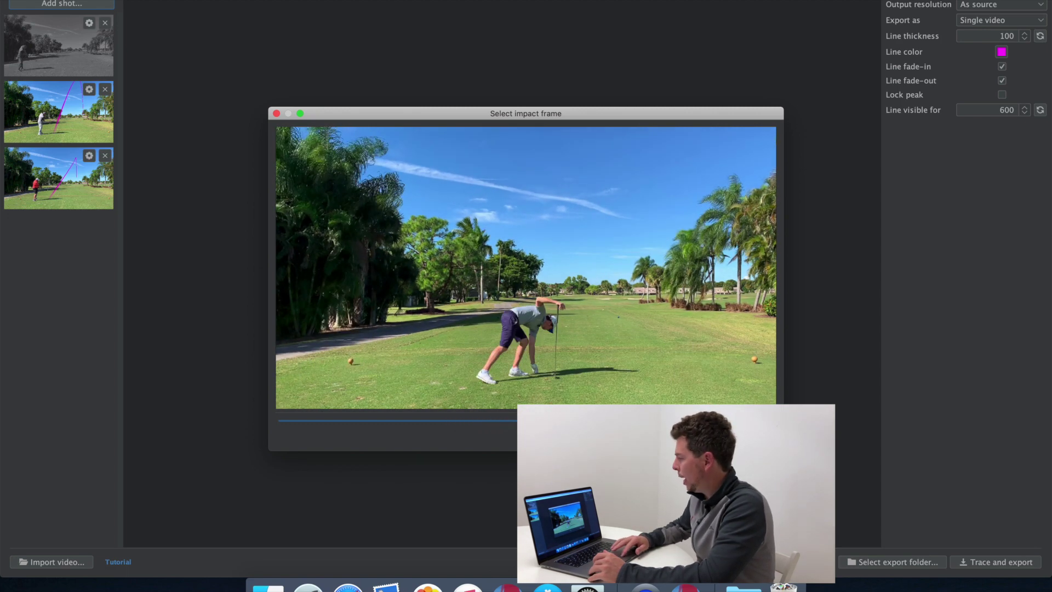
left_click_drag(586, 425, 619, 424)
key("Return")
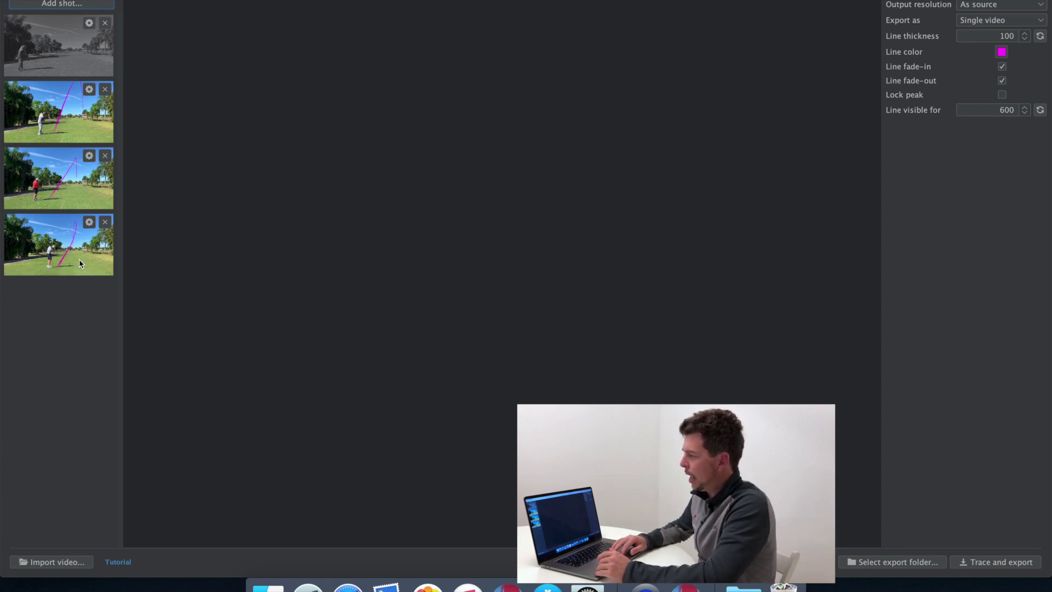
left_click(81, 263)
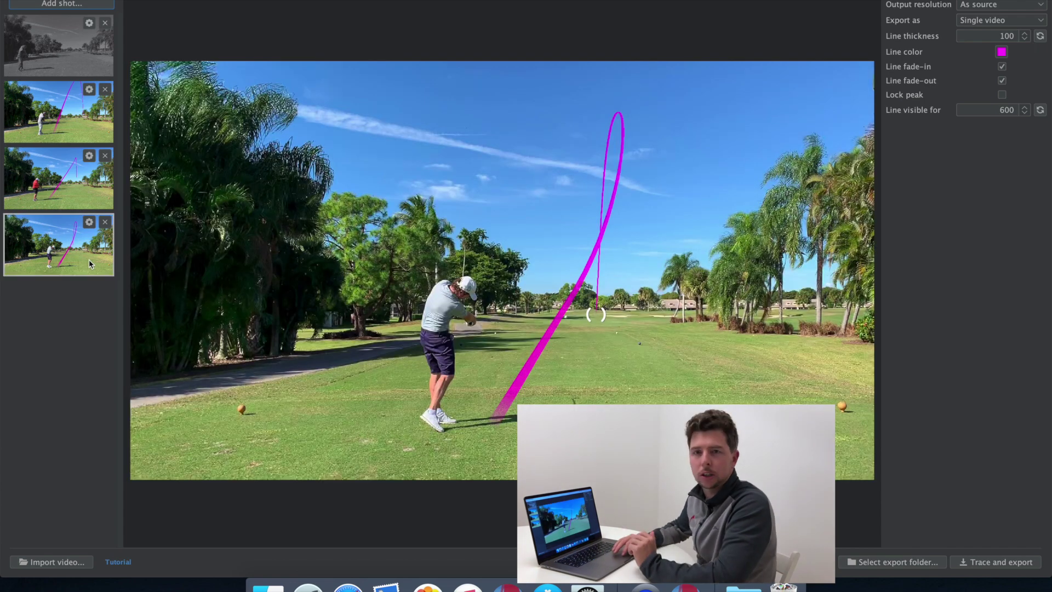
Step: Check the third and second shots, then load the white-cap golfer's fourth shot in the preview
left_click(55, 177)
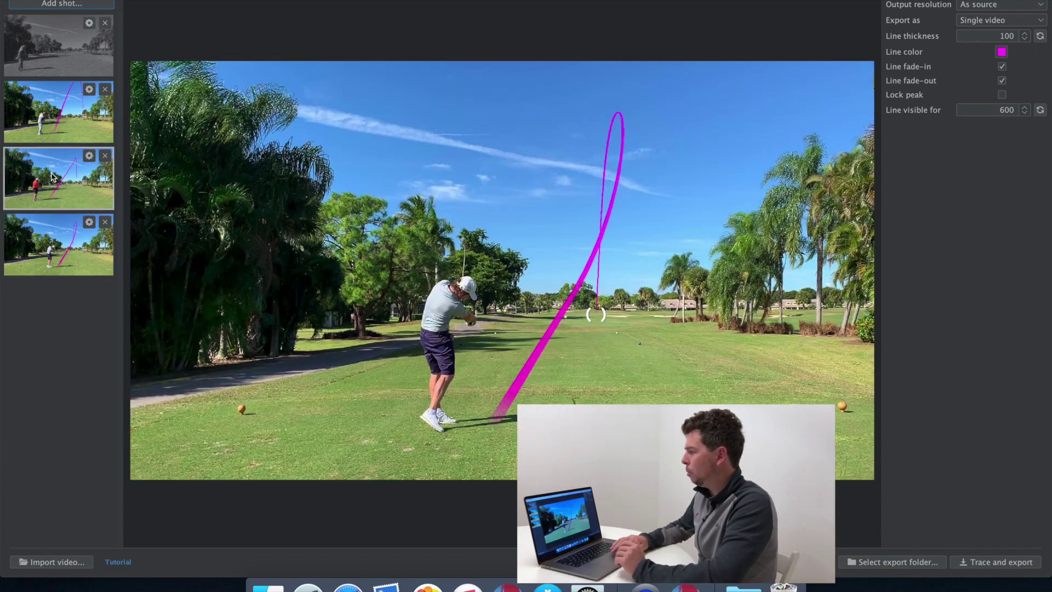
left_click(45, 116)
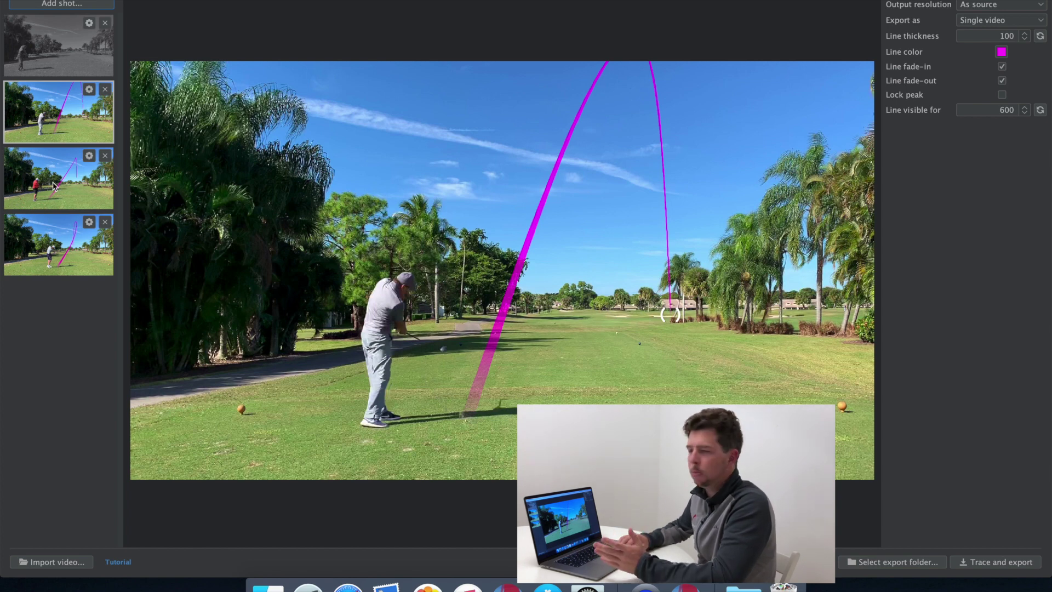
left_click(64, 241)
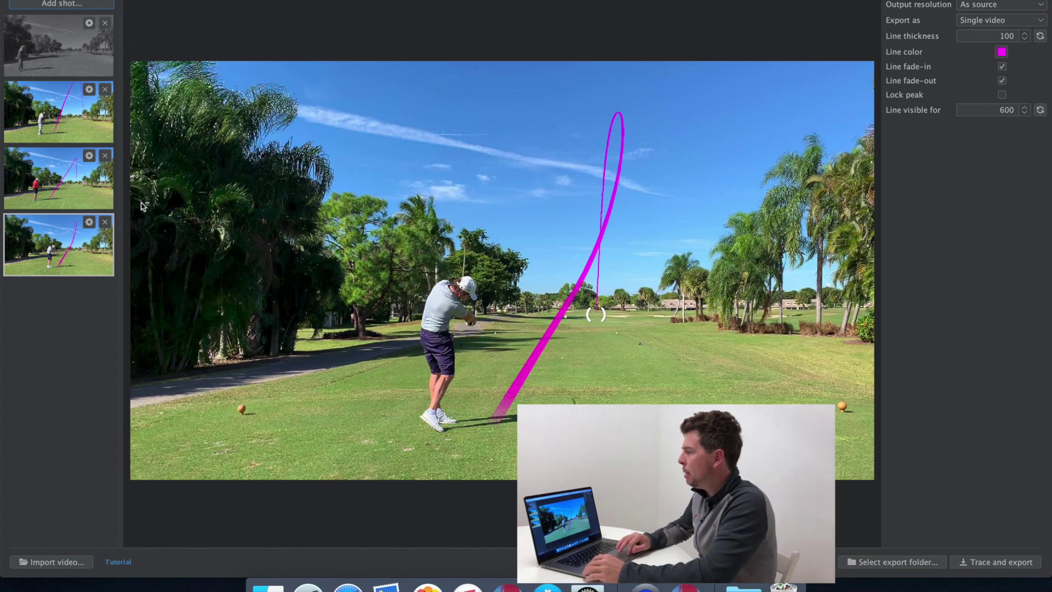
Step: Enlarge the first shot's impact-frame window and set impact at the club-ball contact frame
left_click(89, 25)
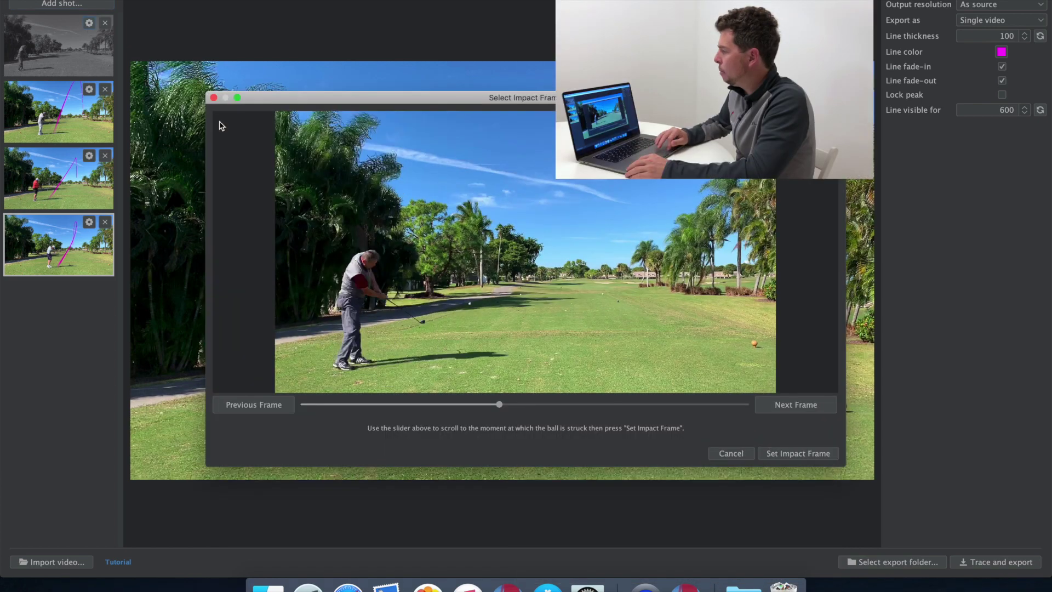
mouse_move(239, 102)
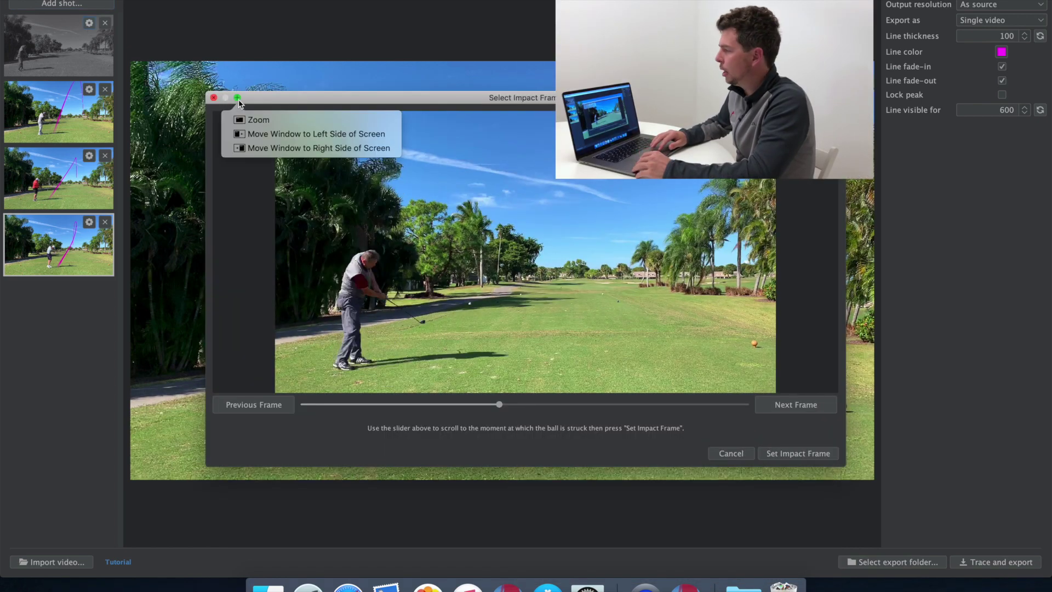
left_click(256, 119)
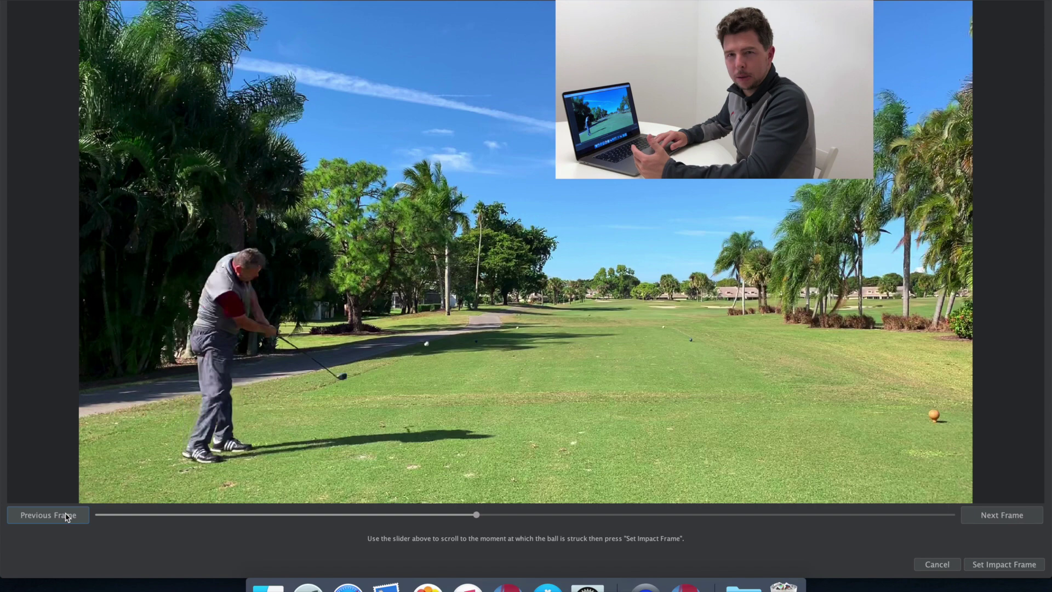
left_click(48, 515)
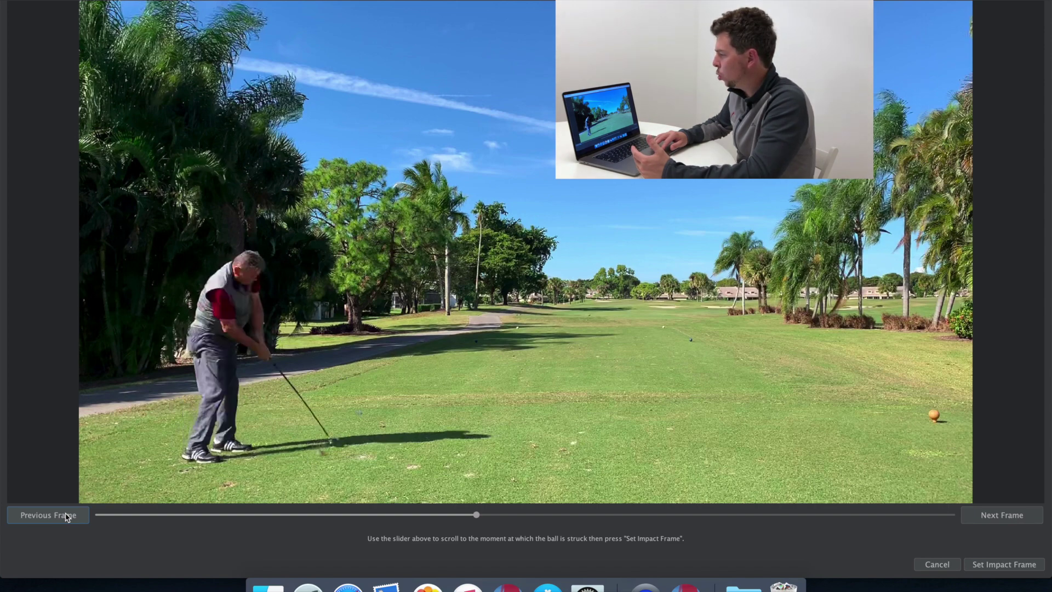
left_click(66, 517)
left_click(1005, 516)
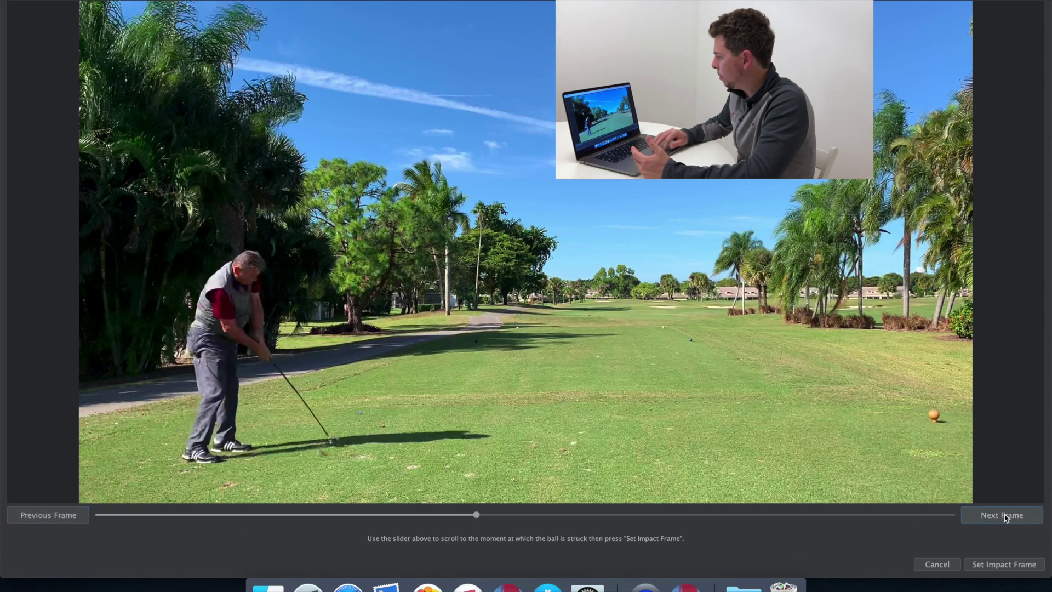
left_click(63, 519)
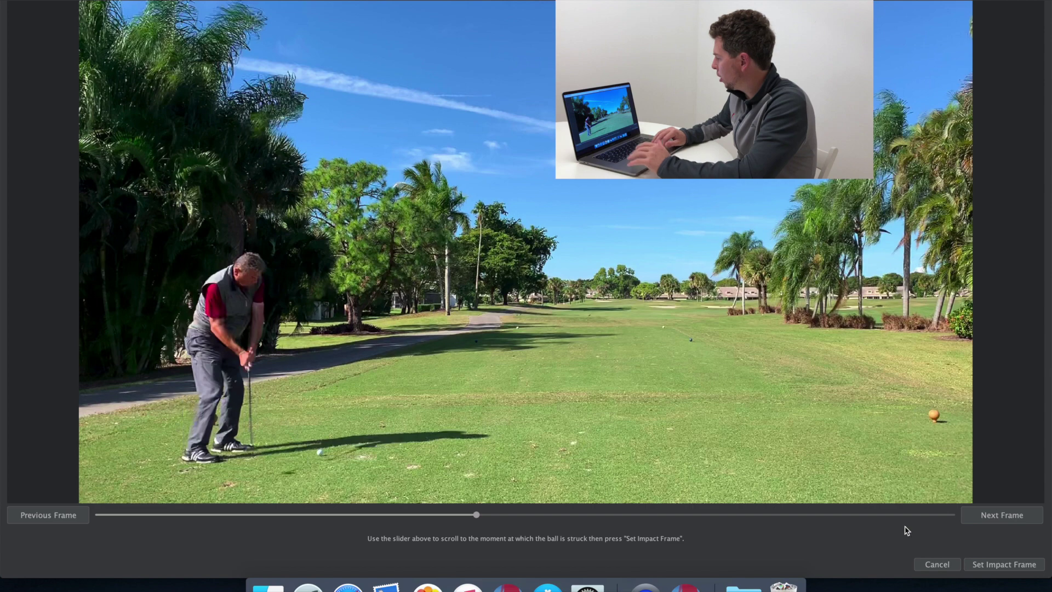
left_click(1003, 569)
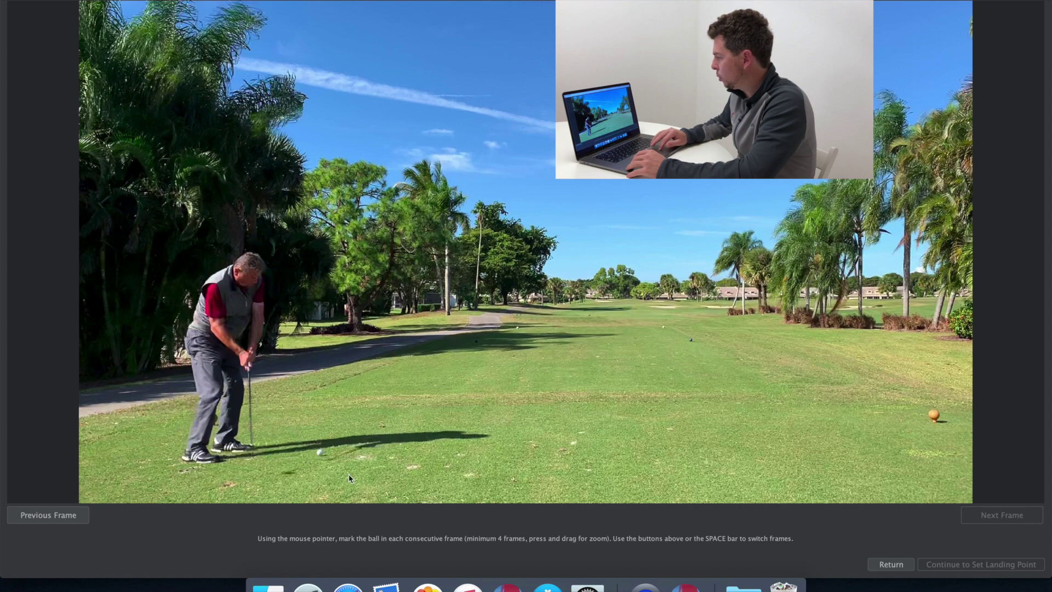
Step: Mark the ball frame by frame from the tee up to its peak in the sky
left_click_drag(360, 455, 319, 453)
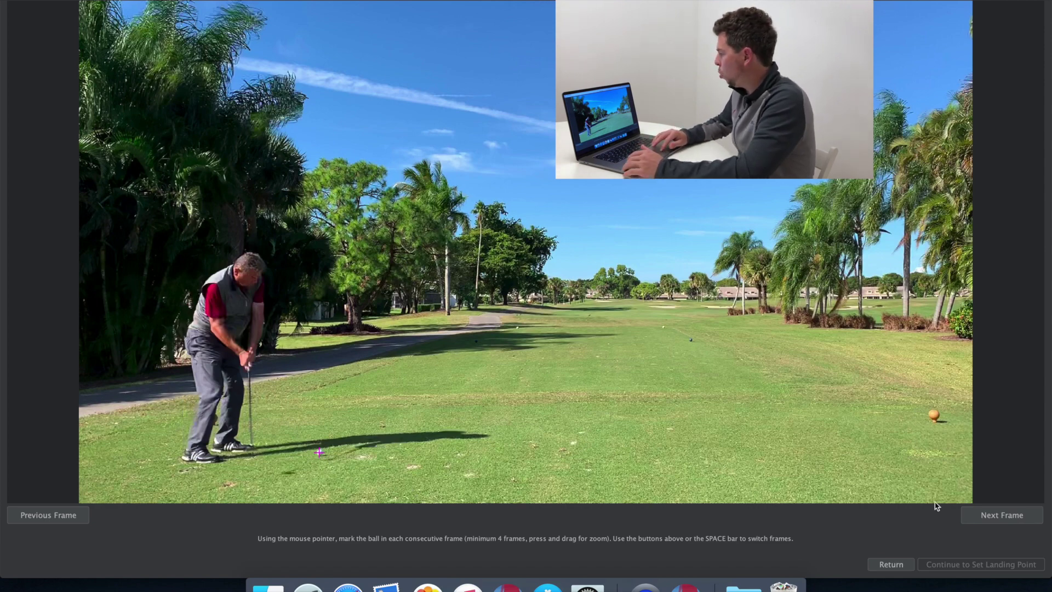
left_click(1000, 516)
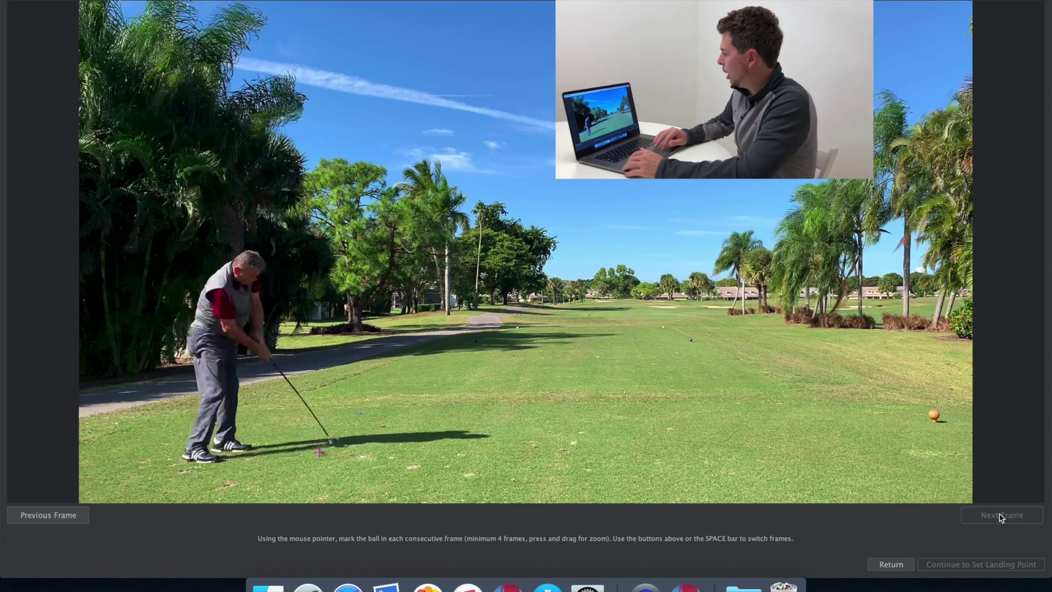
left_click_drag(344, 400, 360, 413)
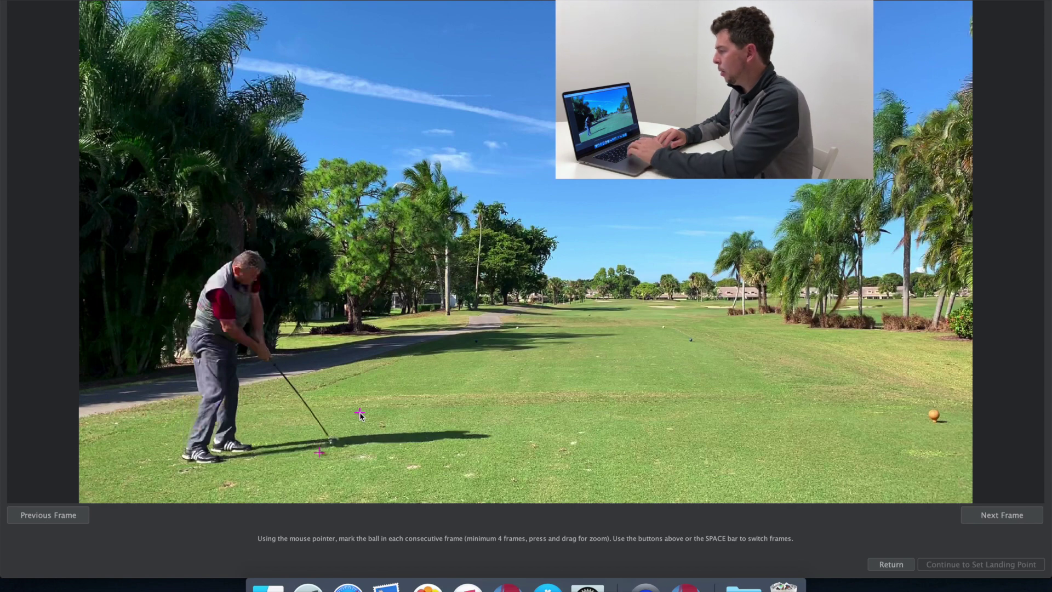
key("space")
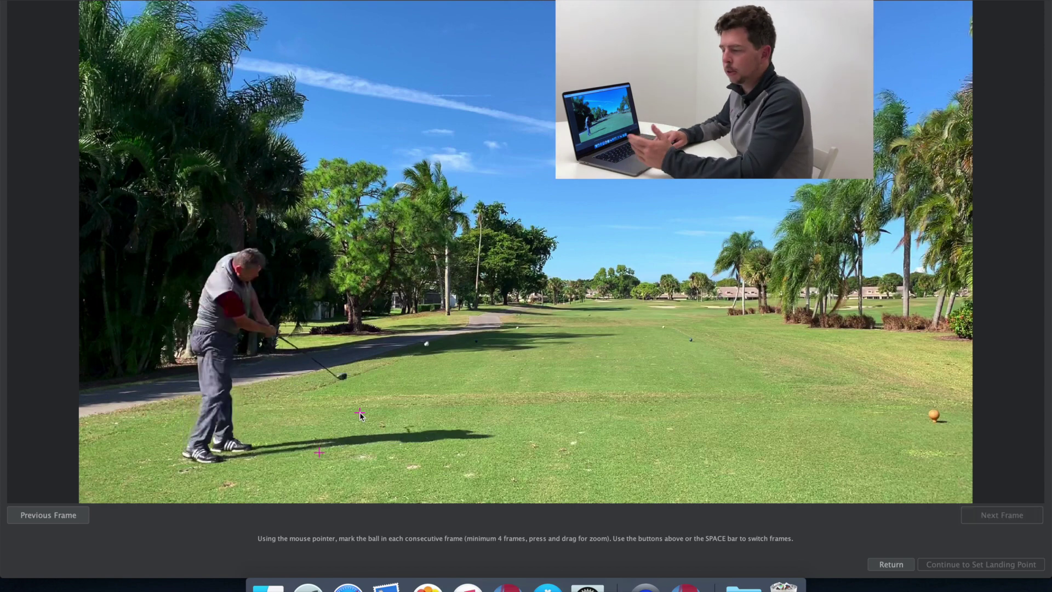
left_click_drag(420, 344, 427, 344)
key("space")
left_click_drag(465, 298, 591, 181)
key("space")
key("space")
key("space")
key("space")
key("space")
key("space")
key("space")
key("space")
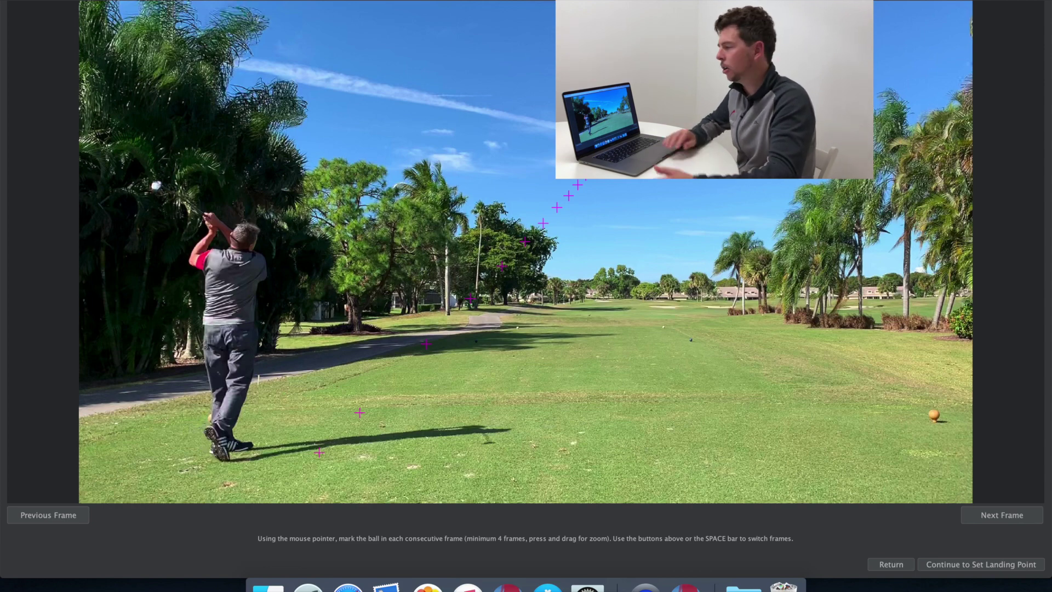
left_click_drag(592, 176, 592, 176)
left_click_drag(557, 207, 578, 183)
left_click_drag(578, 184, 576, 186)
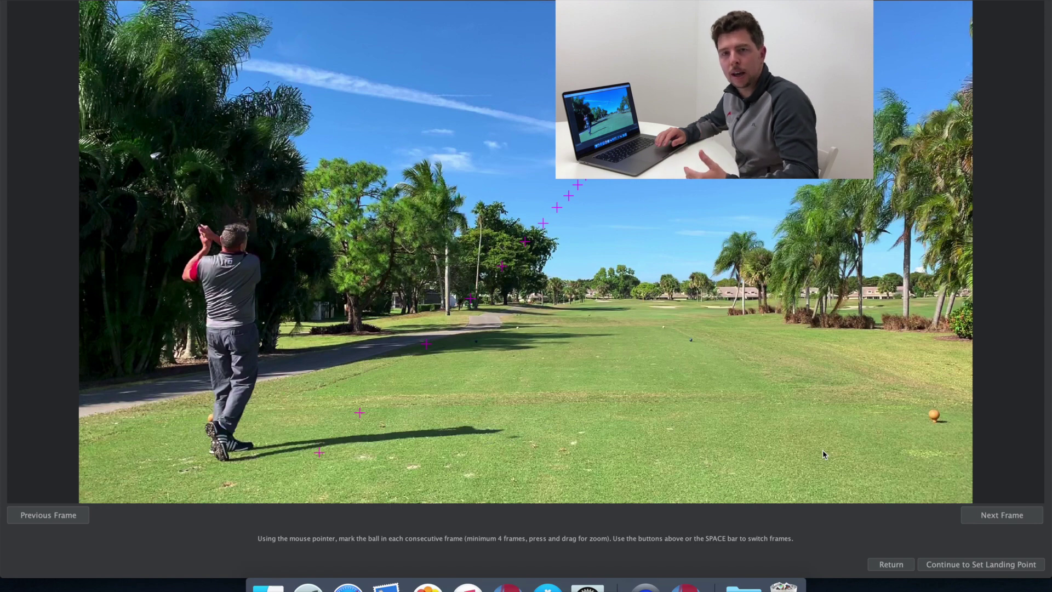
Step: Place the first shot's landing mark mid-fairway and create its tracer line
left_click(966, 570)
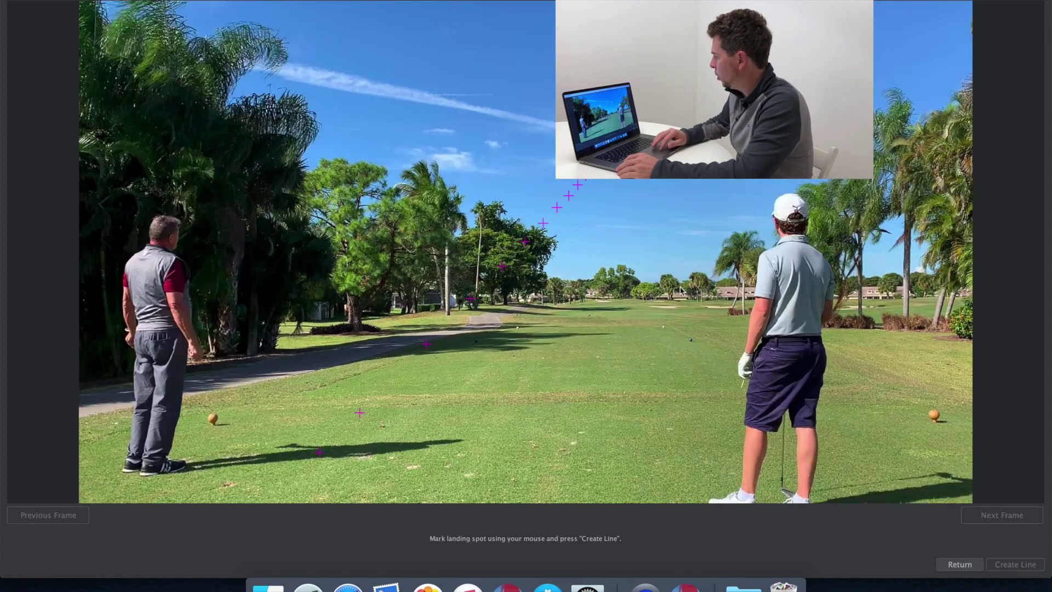
left_click(651, 300)
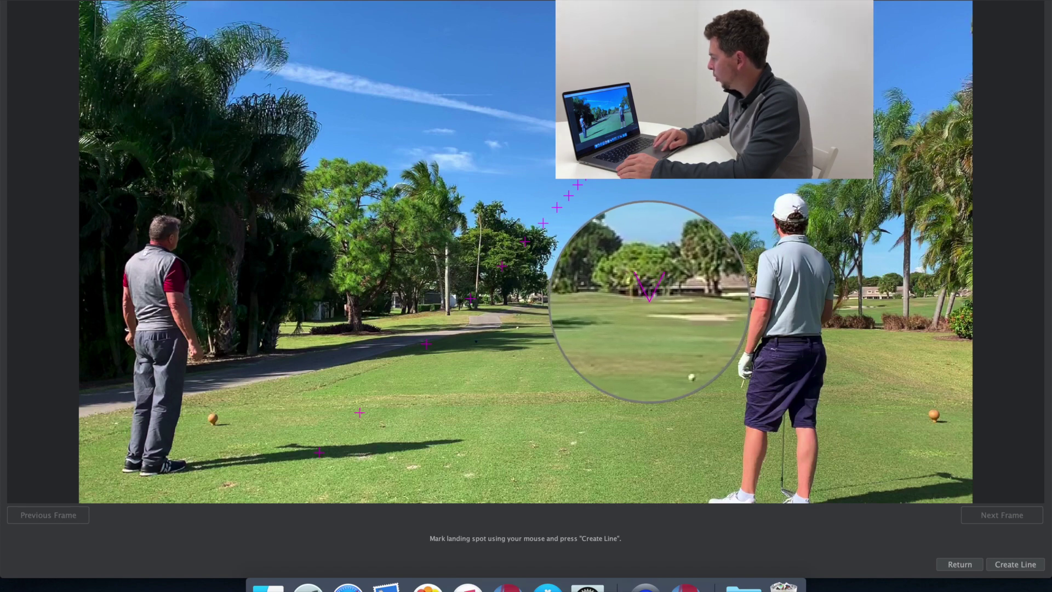
left_click(650, 302)
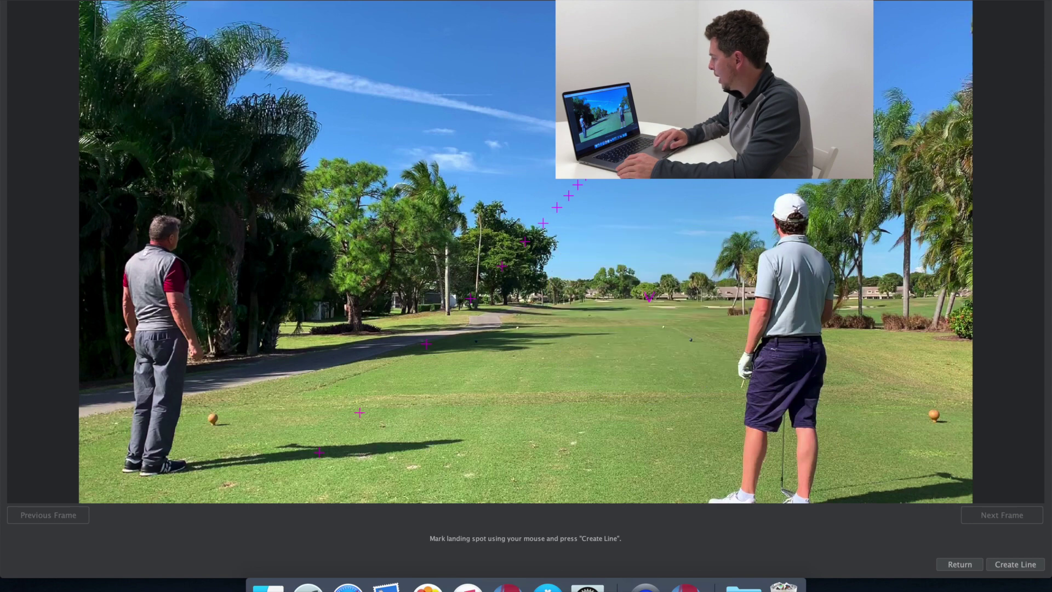
left_click(1028, 568)
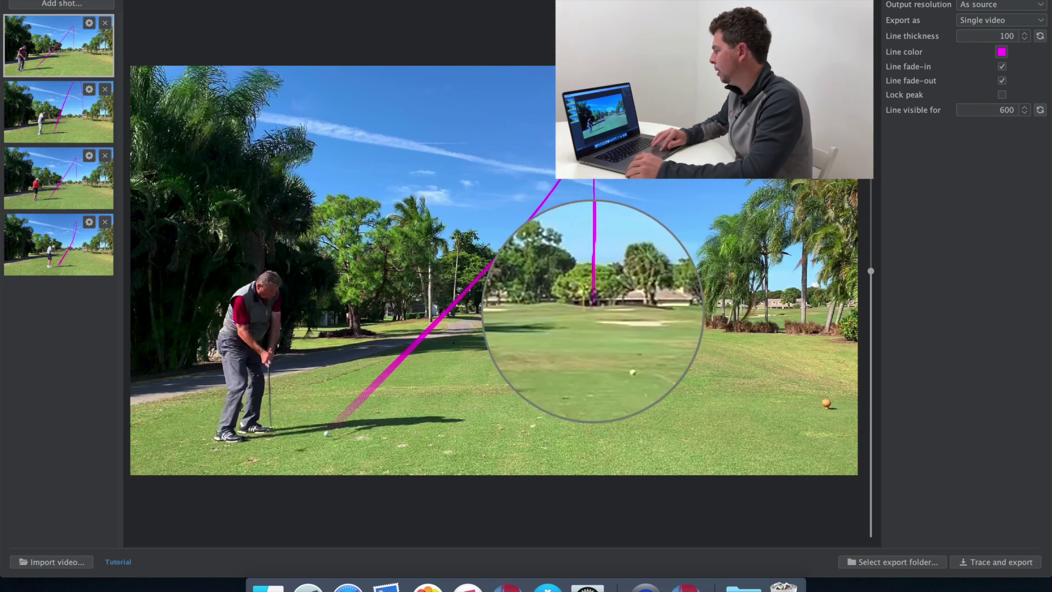
Step: Select the tracer's landing end, leave Lock peak off, and drag the peak to reshape the arc
left_click(598, 313)
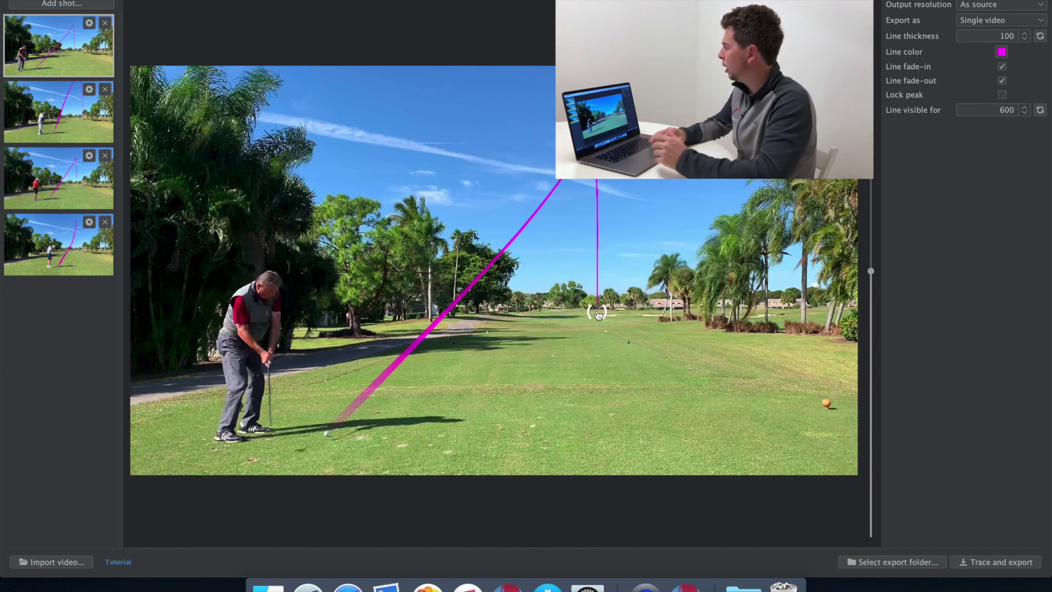
left_click(1003, 96)
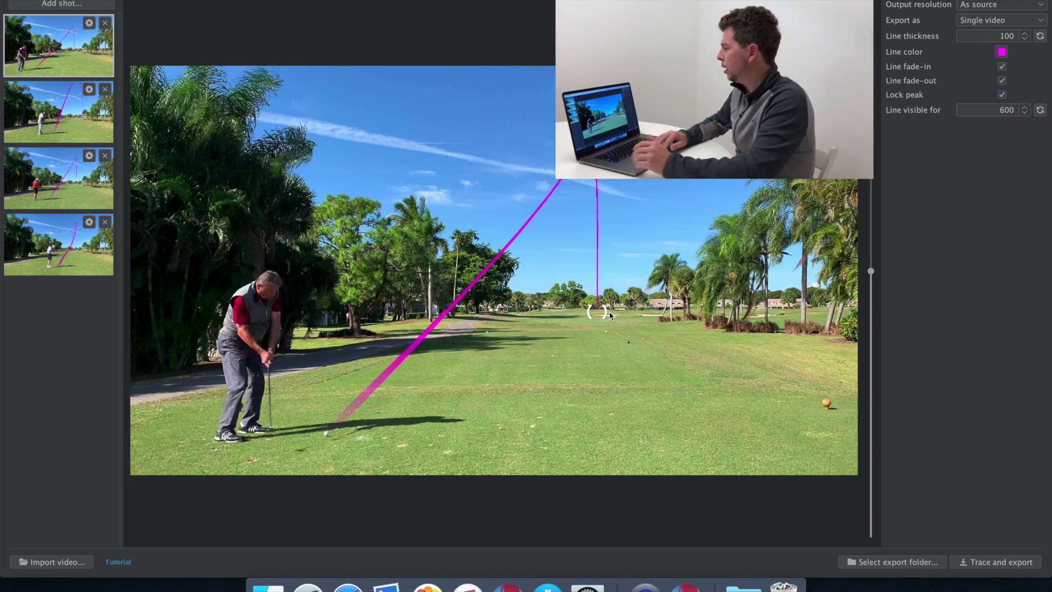
left_click(1003, 96)
mouse_move(596, 311)
left_mouse_down()
mouse_move(565, 316)
mouse_move(608, 315)
left_mouse_up()
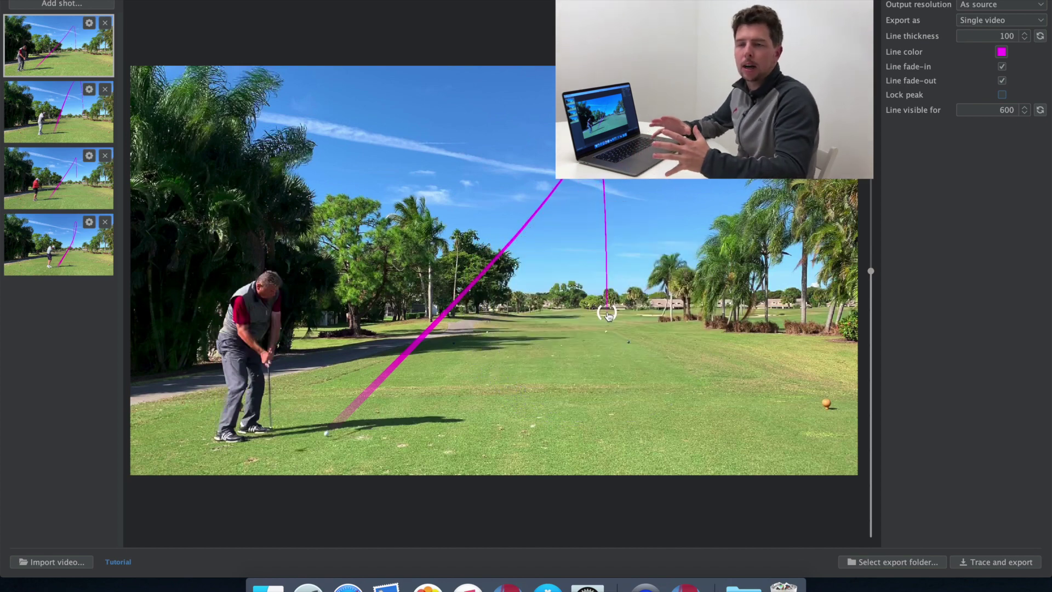